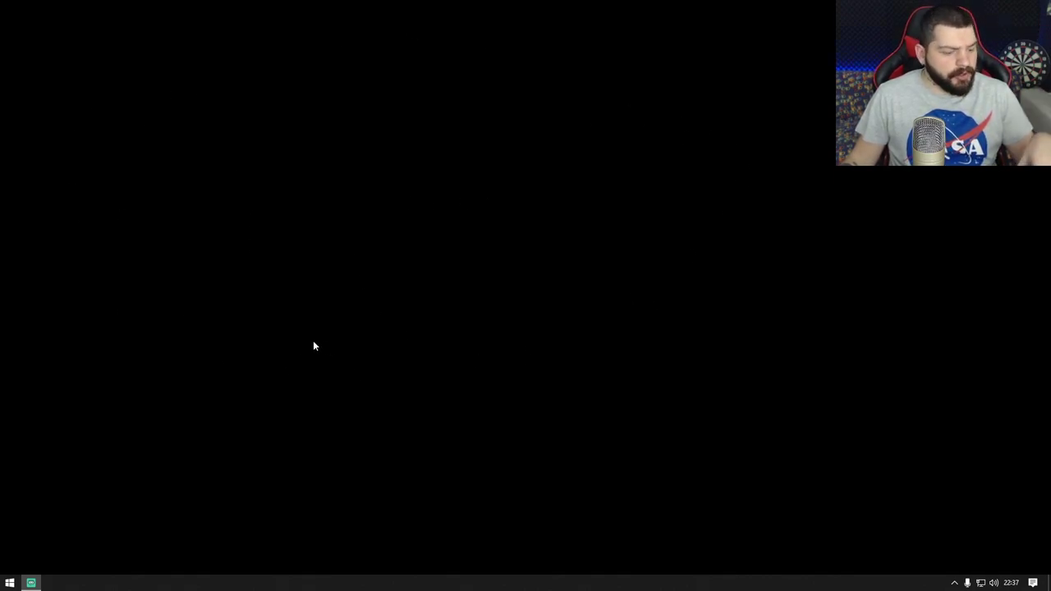
key(super)
key(super)
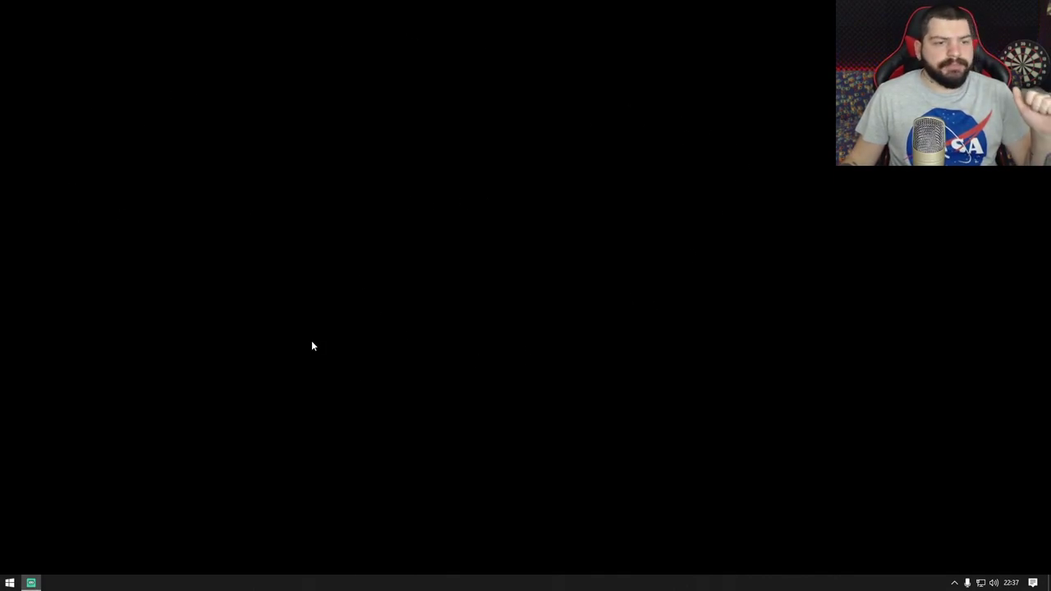
key(super)
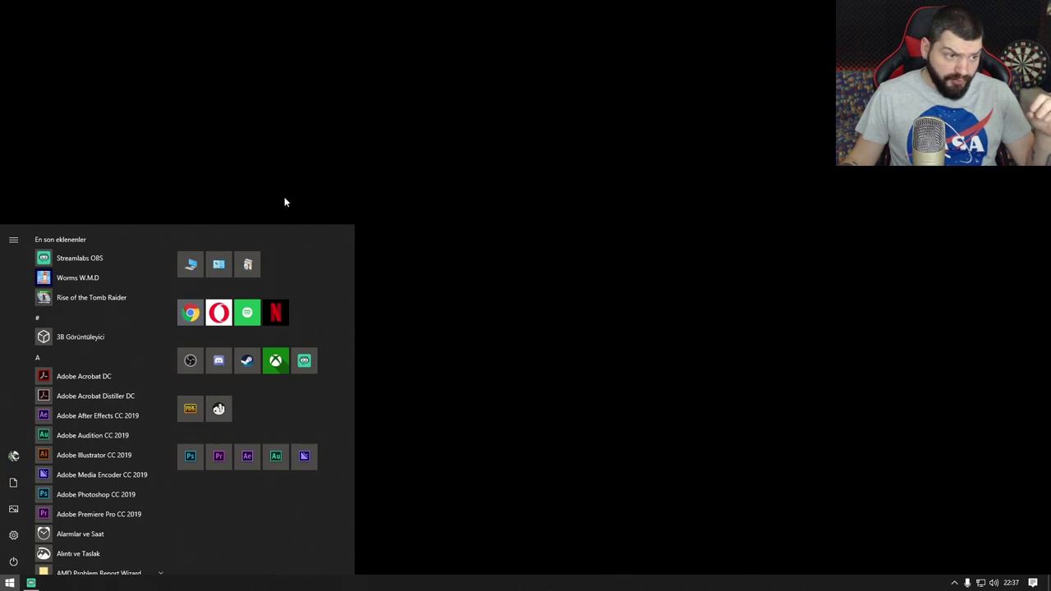
click(396, 196)
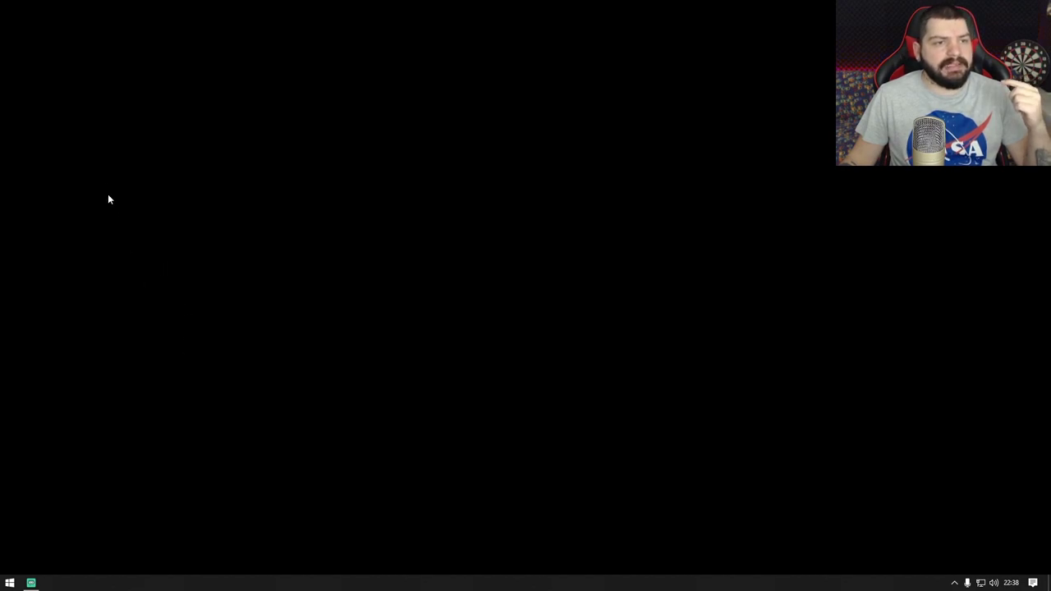
drag(42, 38, 904, 312)
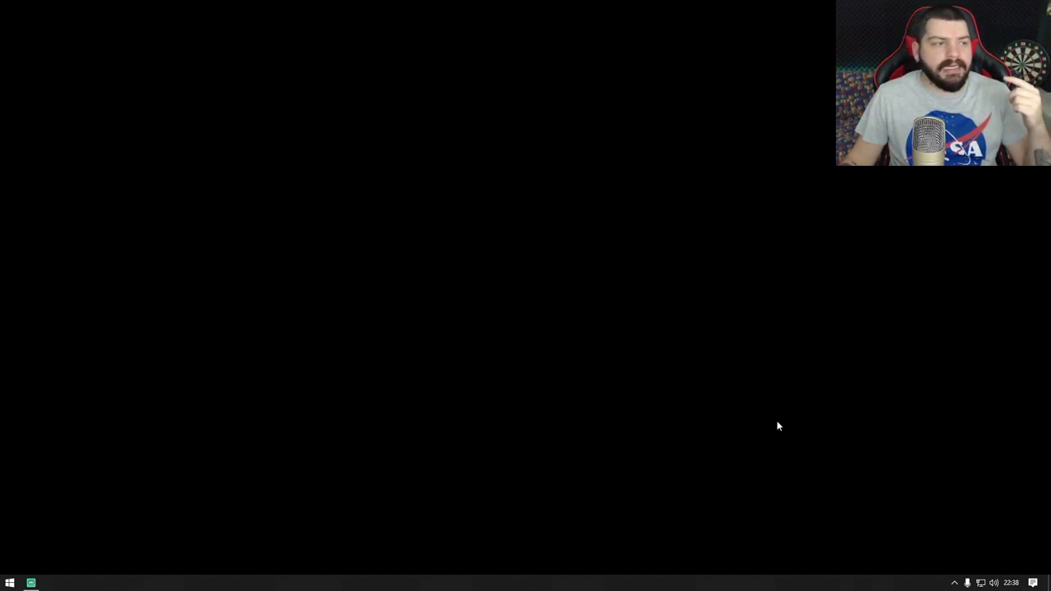
drag(952, 152, 246, 419)
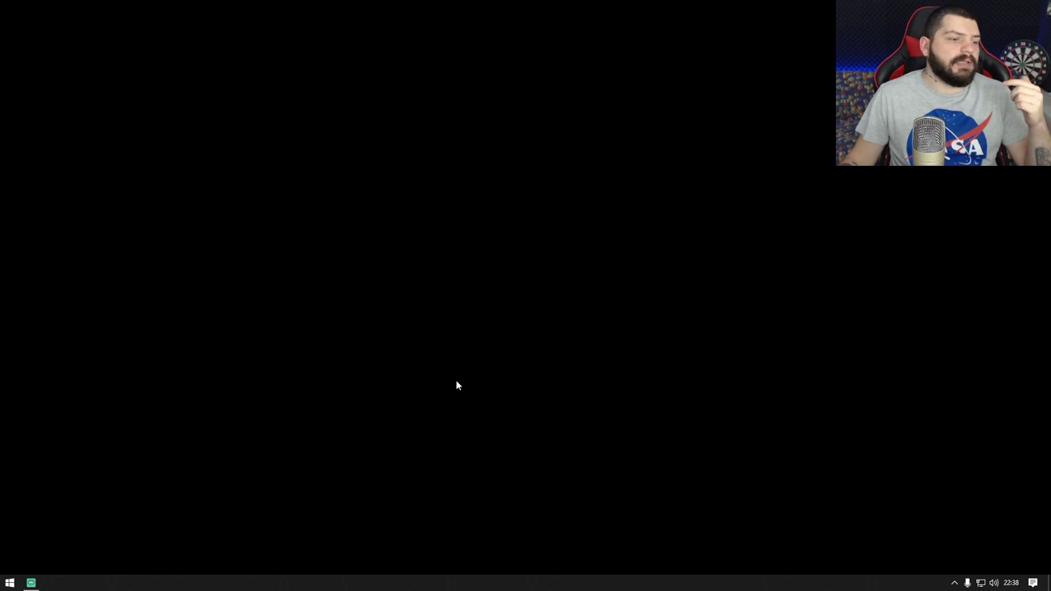
click(10, 582)
click(10, 582)
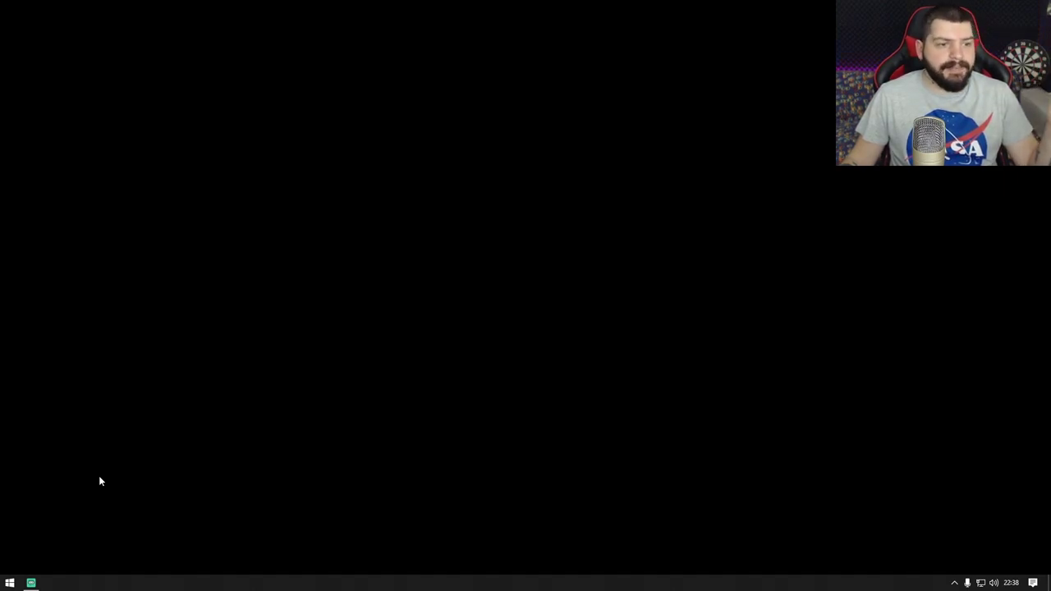
Step: Launch OBS Studio and open its general settings to check the interface theme options
click(6, 584)
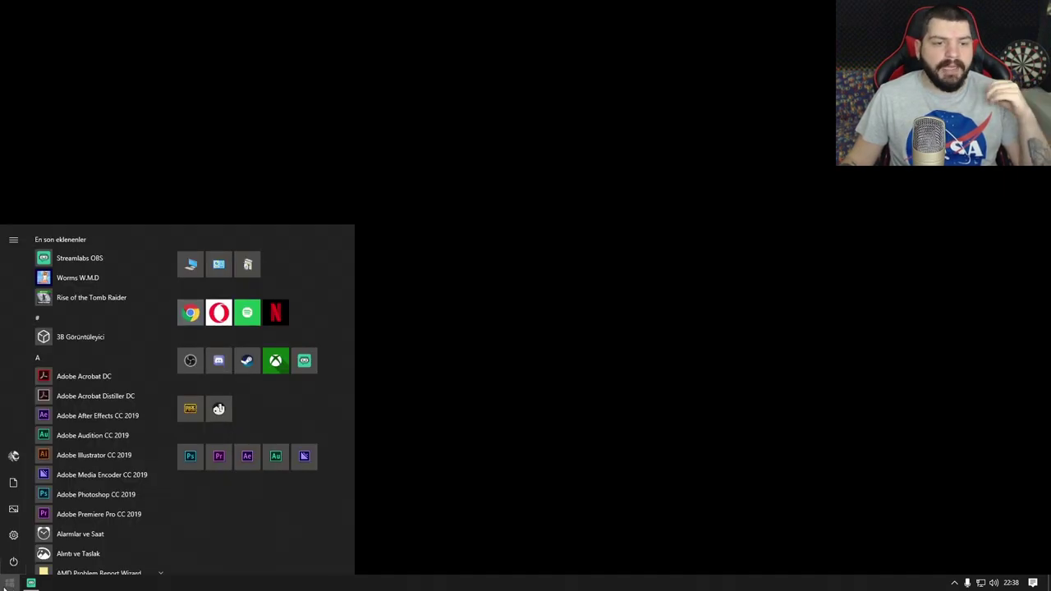
click(196, 367)
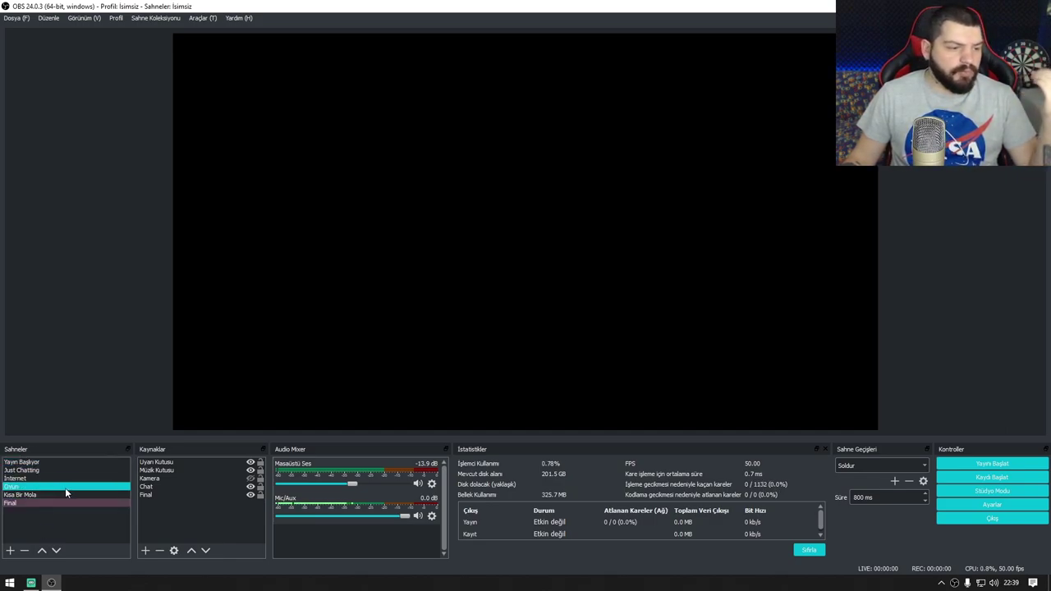
click(16, 18)
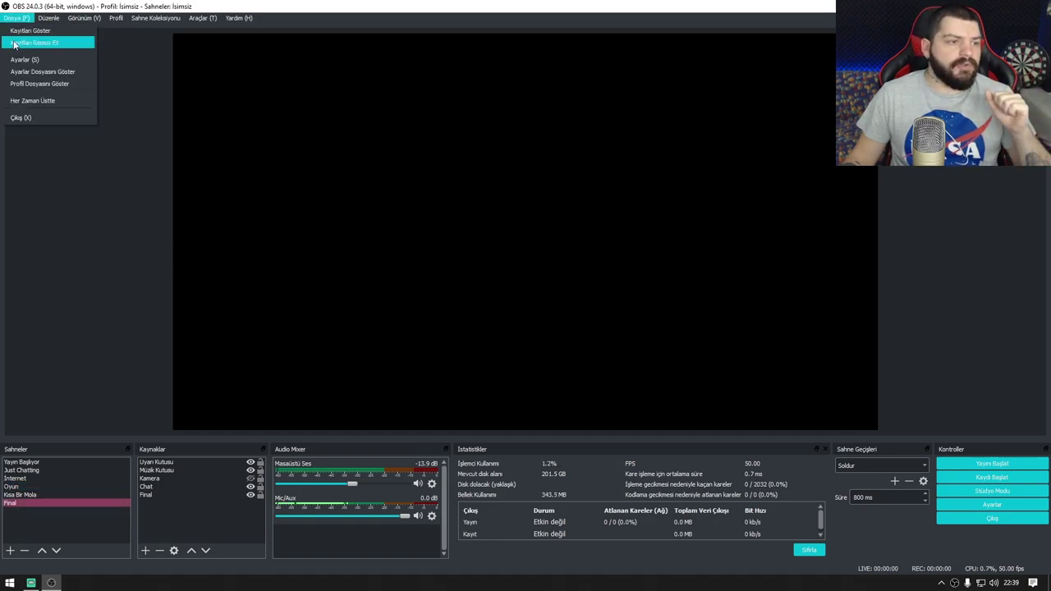
click(32, 60)
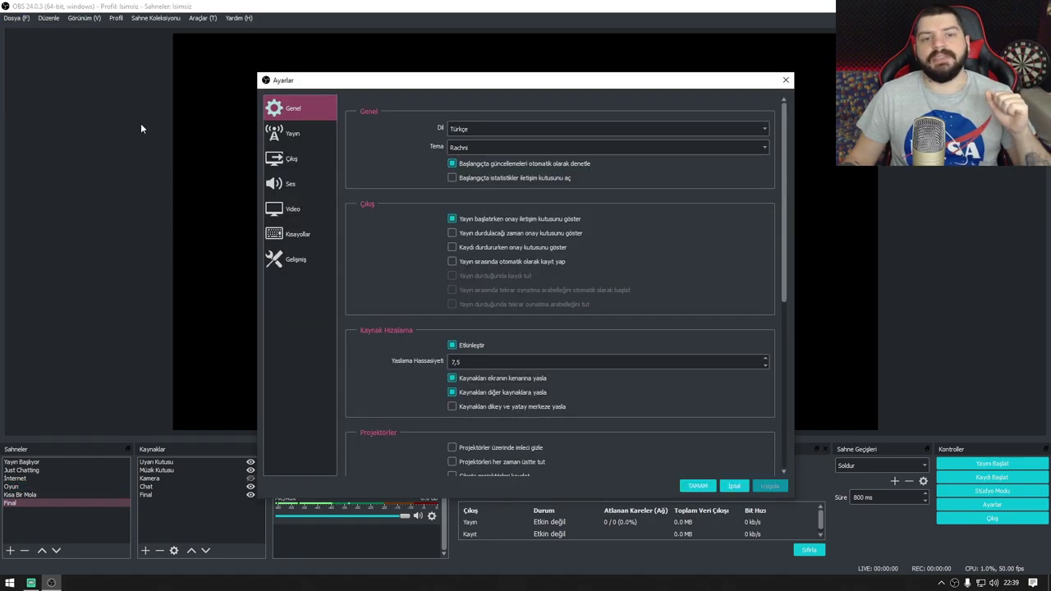
drag(445, 85, 392, 59)
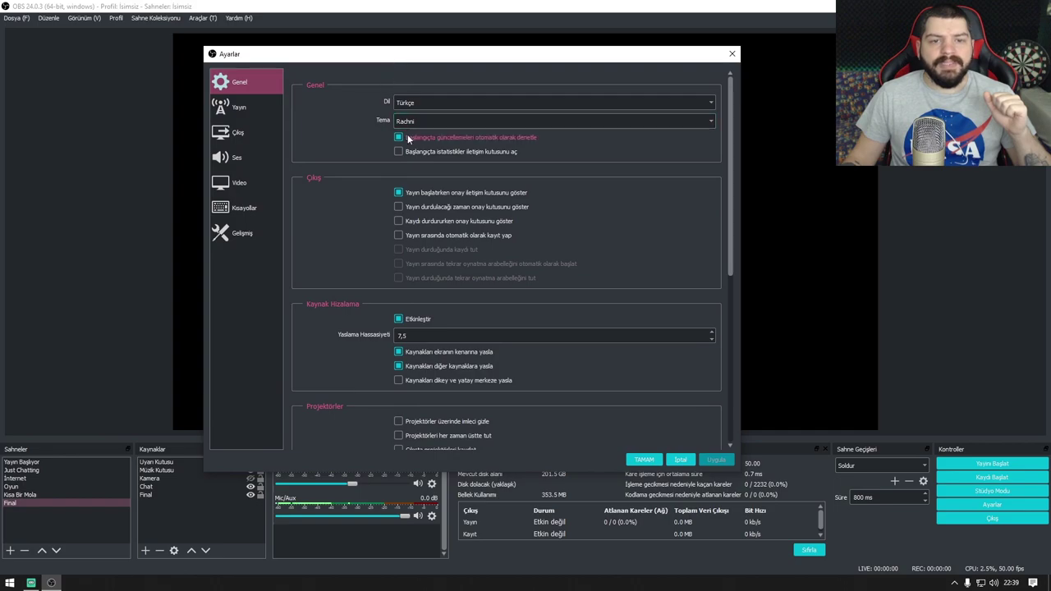
click(417, 123)
click(423, 147)
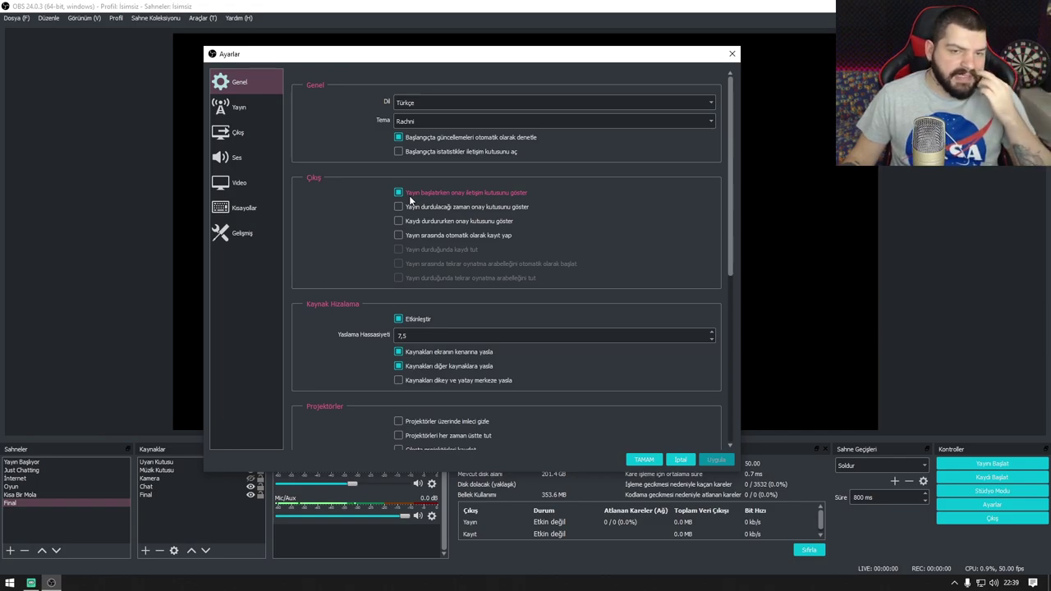
Step: Select Twitch as the streaming service in the stream settings
click(240, 109)
click(451, 84)
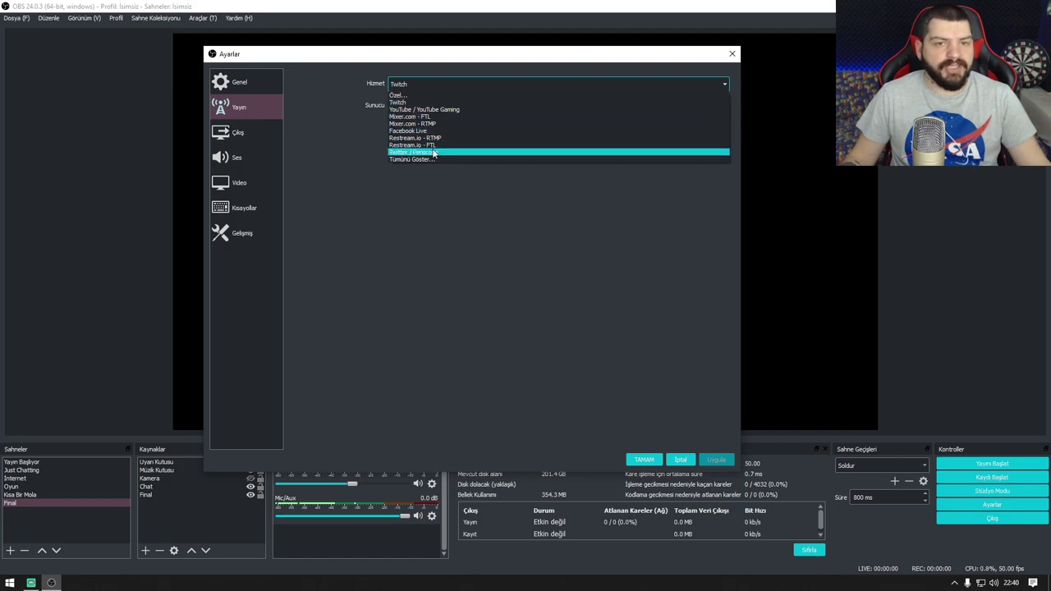
click(438, 103)
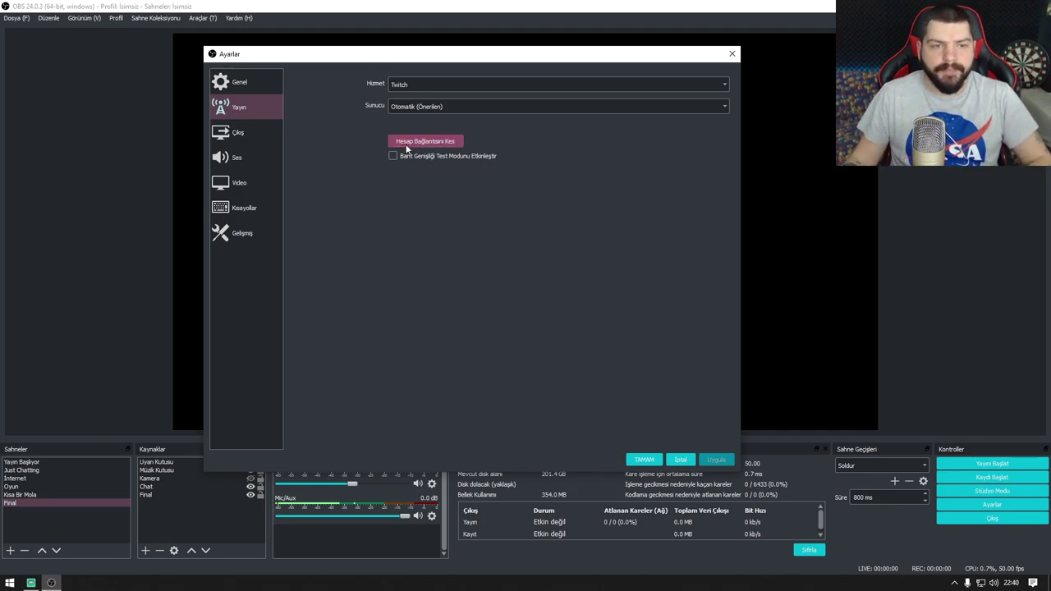
Step: Review the recording and replay buffer output settings, ending on the streaming output settings
click(231, 138)
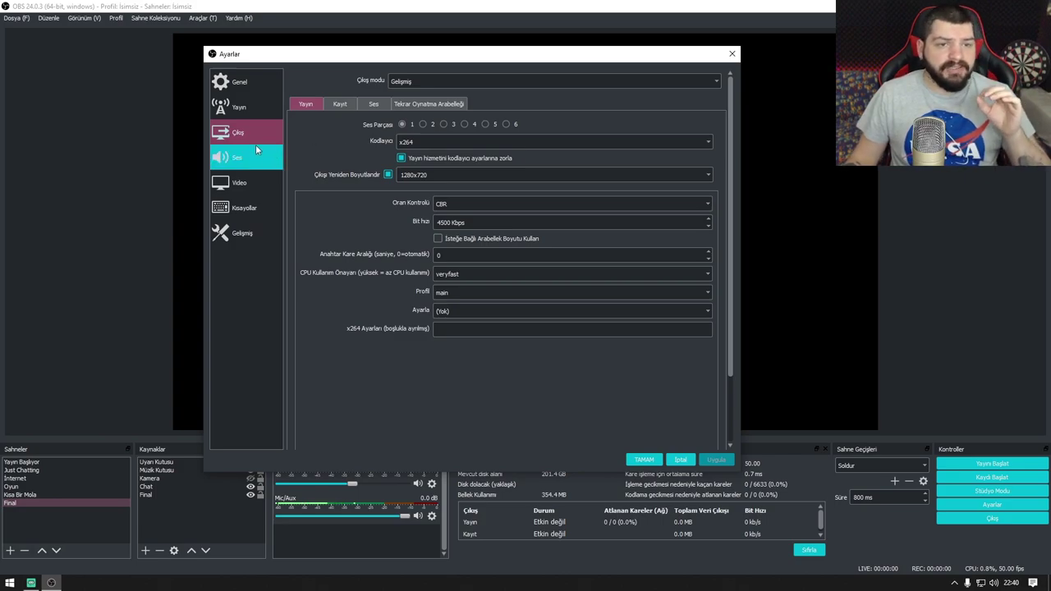
click(338, 106)
click(420, 104)
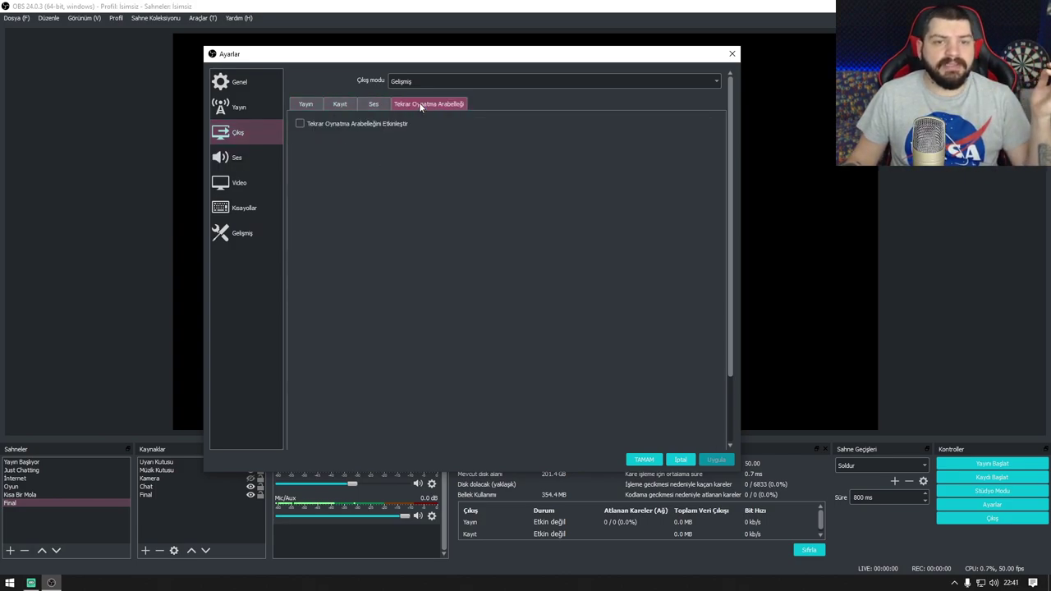
click(304, 106)
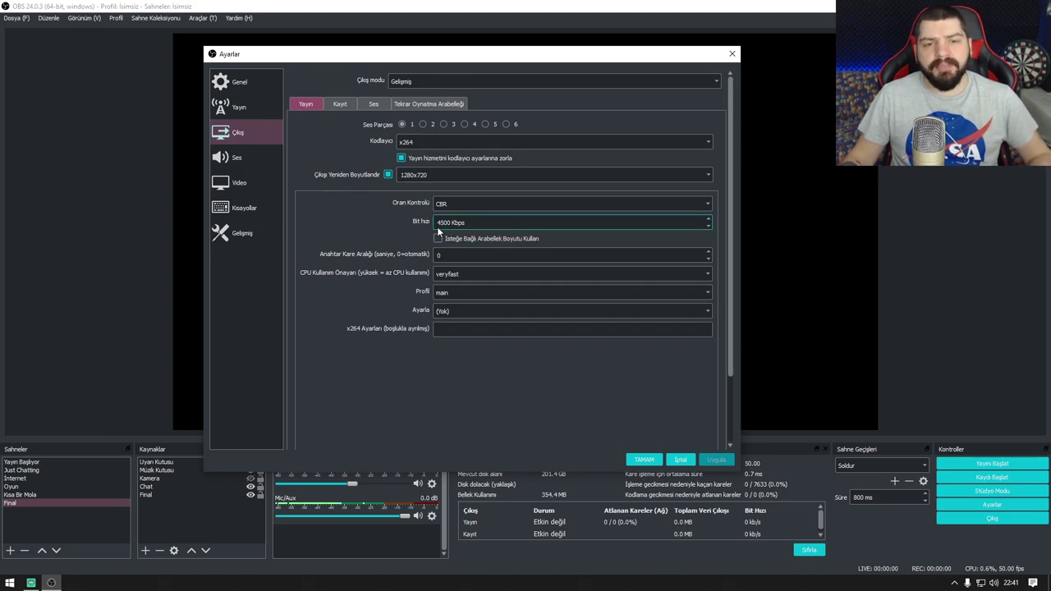
Step: Examine the encoders available for streaming output without changing the selected one
click(412, 144)
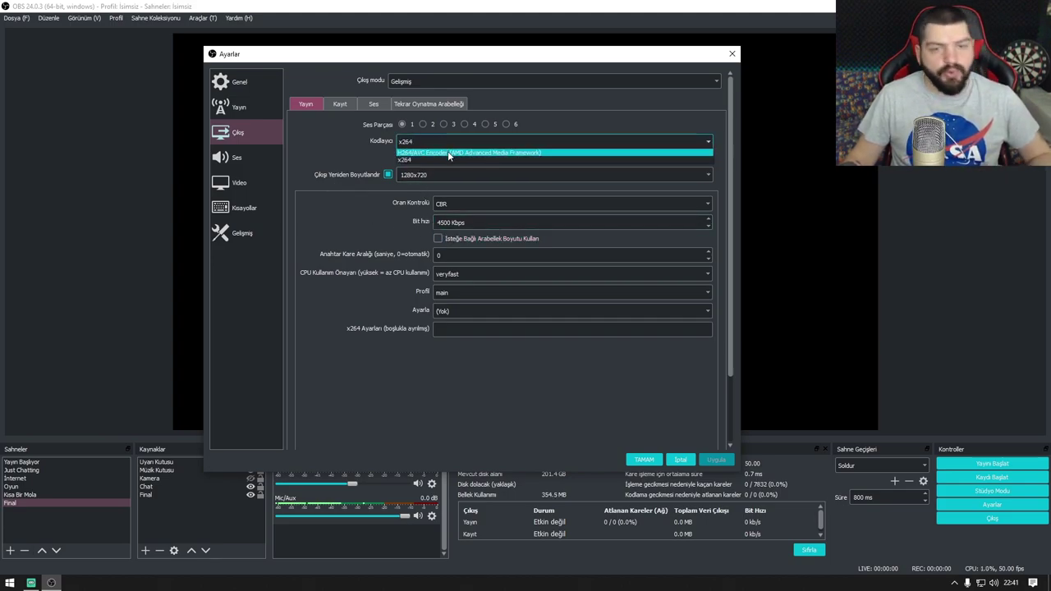
click(376, 142)
click(457, 142)
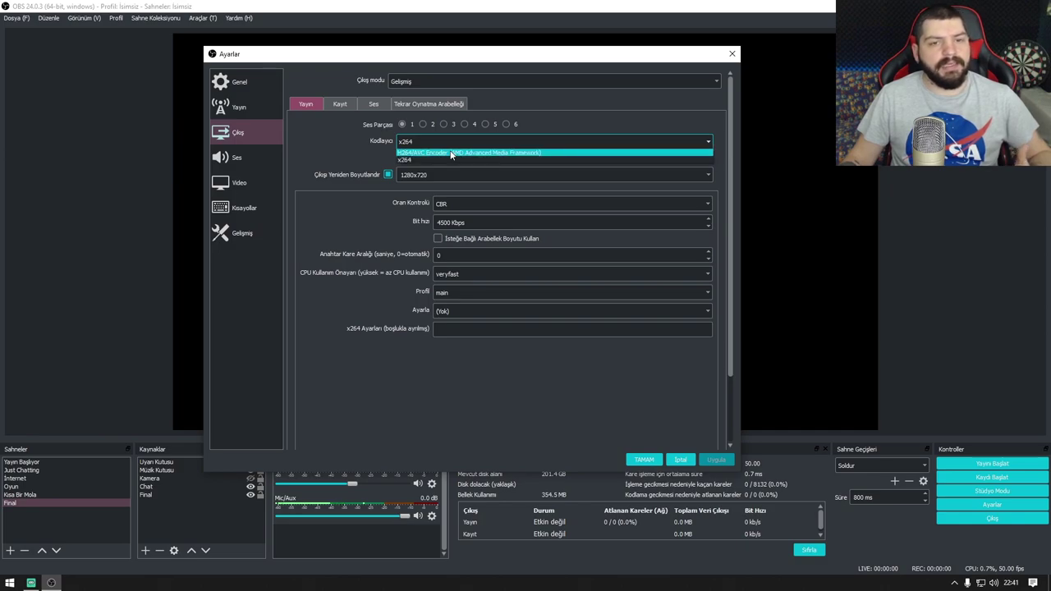
click(343, 145)
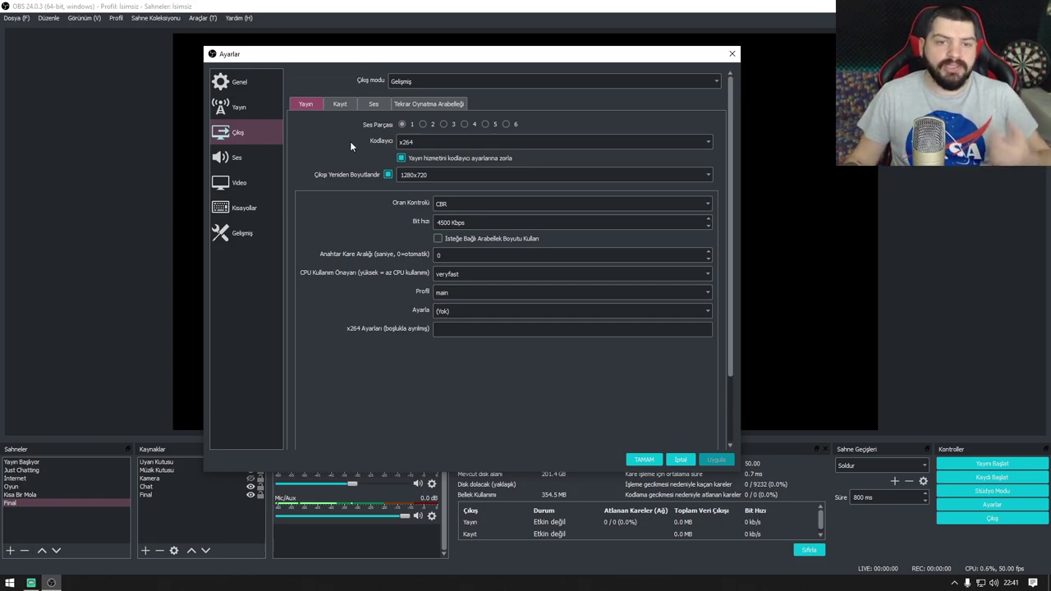
click(428, 139)
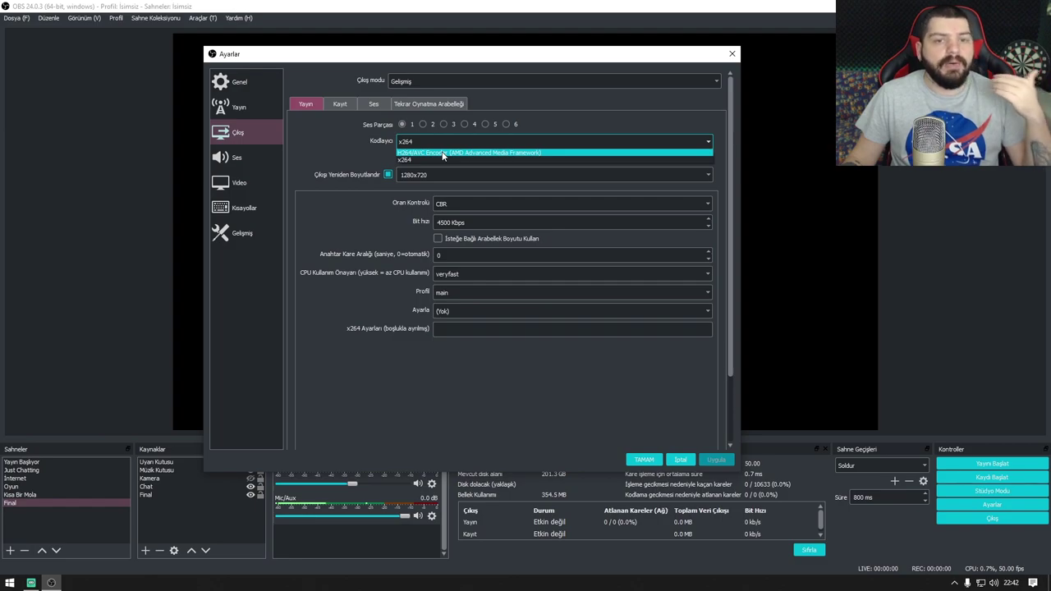
click(335, 152)
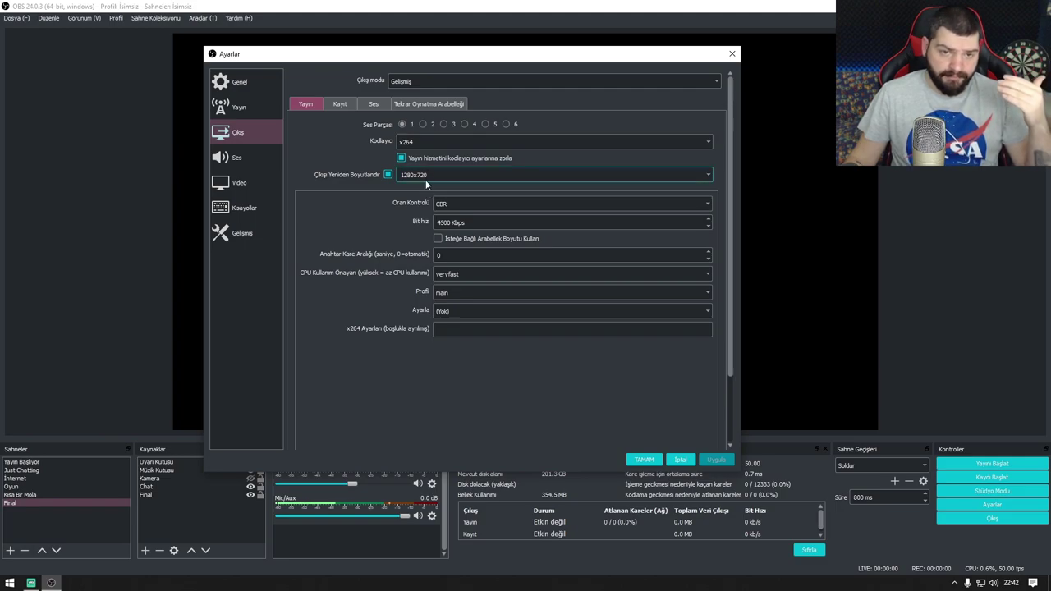
Step: Choose 1280x720 as the rescaled output resolution for streaming
click(709, 175)
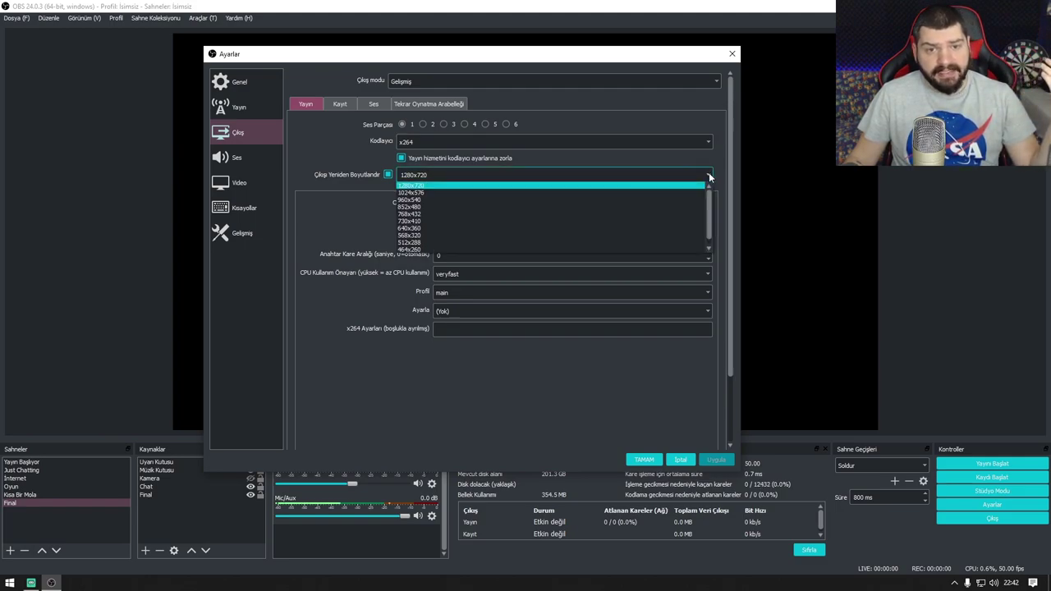
click(436, 184)
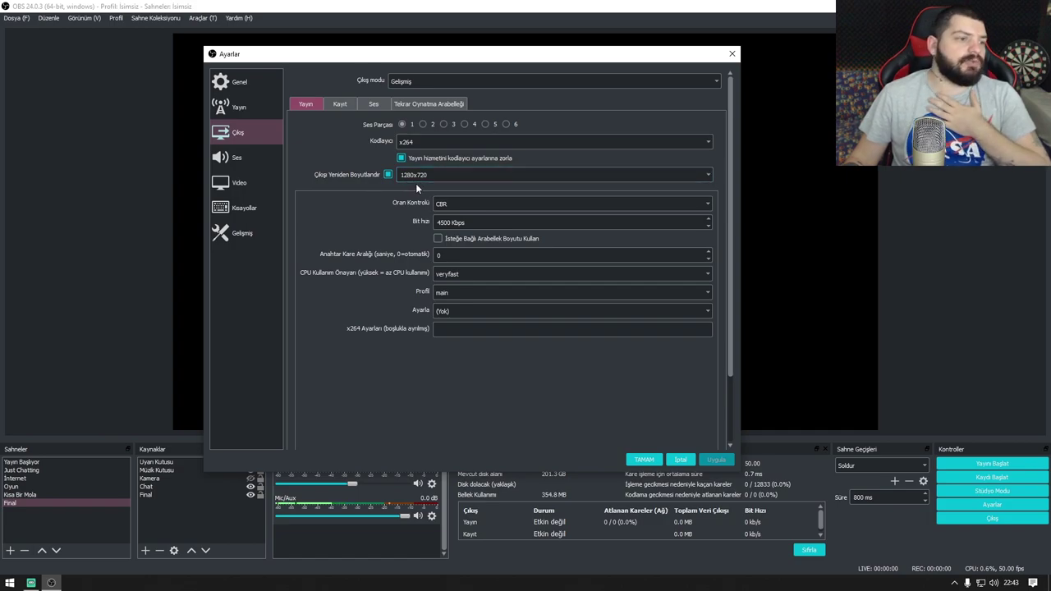
click(416, 178)
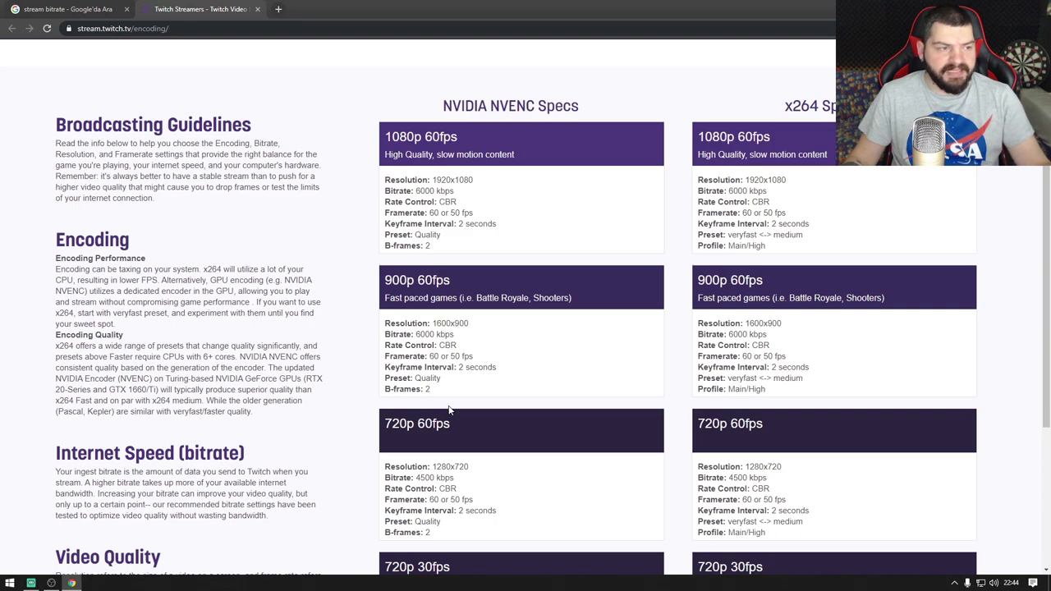
Step: On Twitch's broadcasting guidelines page in the browser, check the x264 column and highlight the bitrate recommended for NVENC at 1080p 60fps
scroll(446, 403, down, 1)
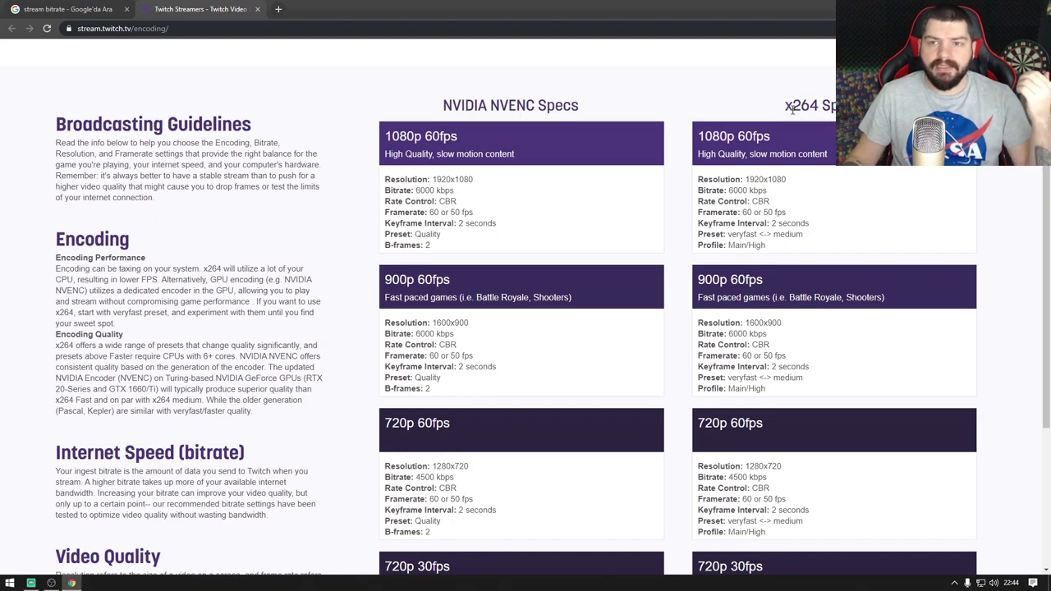
drag(784, 105, 841, 104)
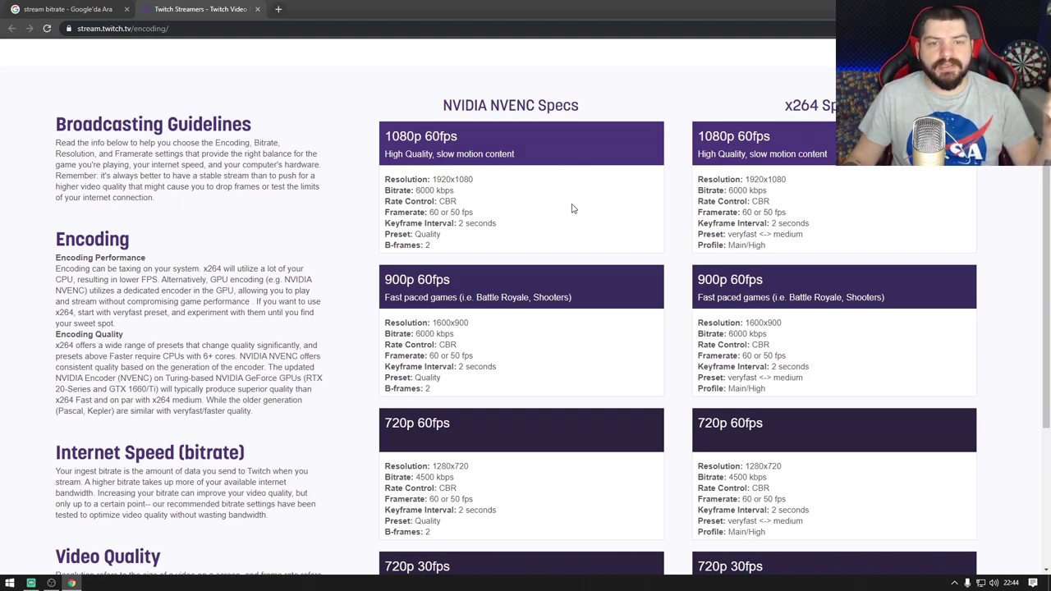
double_click(419, 191)
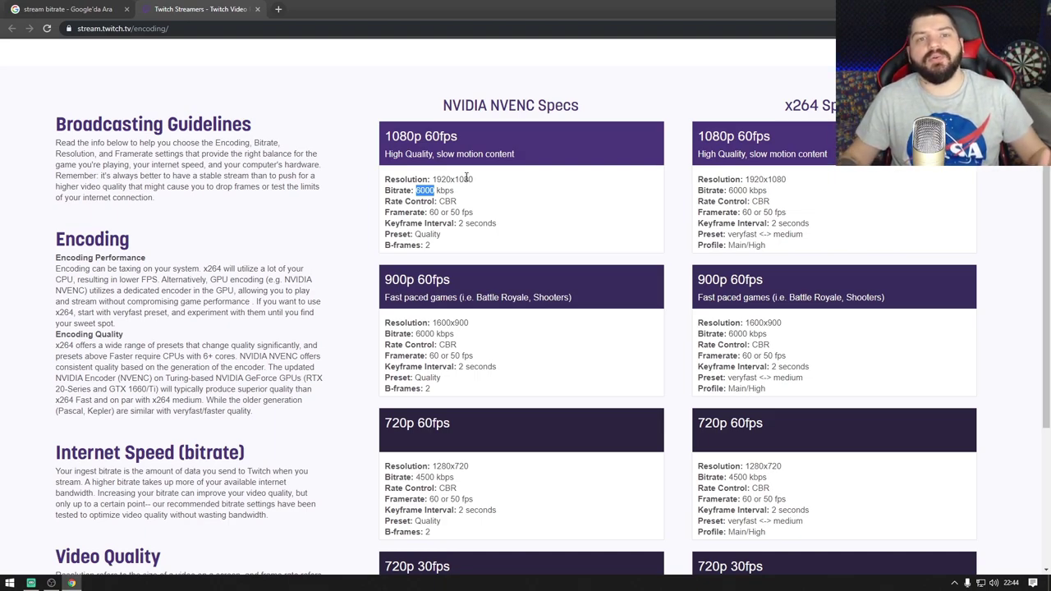
shift+click(441, 191)
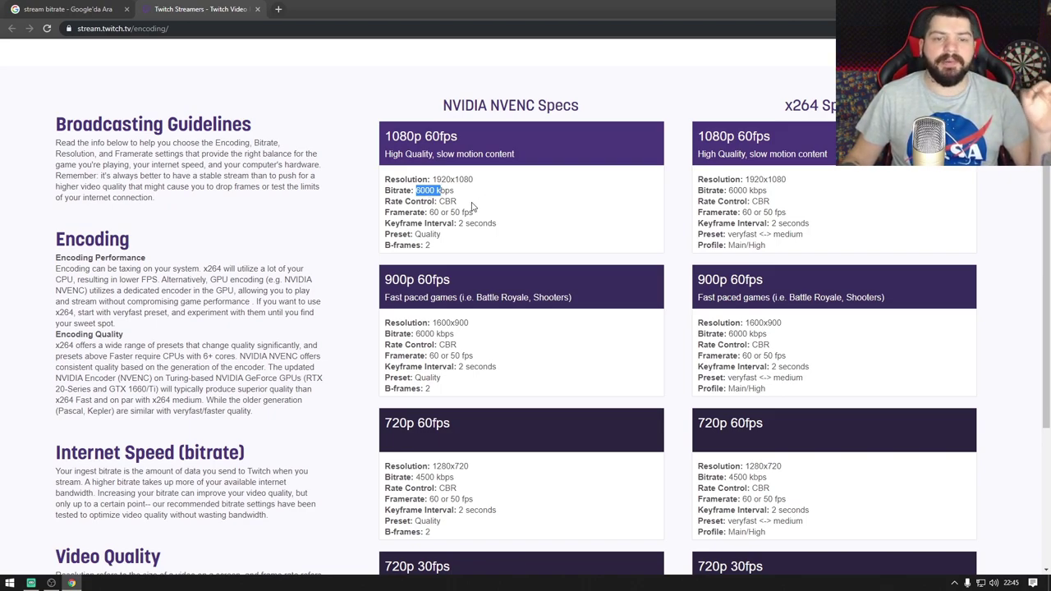
Step: Examine the lower-resolution recommendations in the guidelines, highlighting the 720p 60fps heading and its bitrate
scroll(448, 214, down, 1)
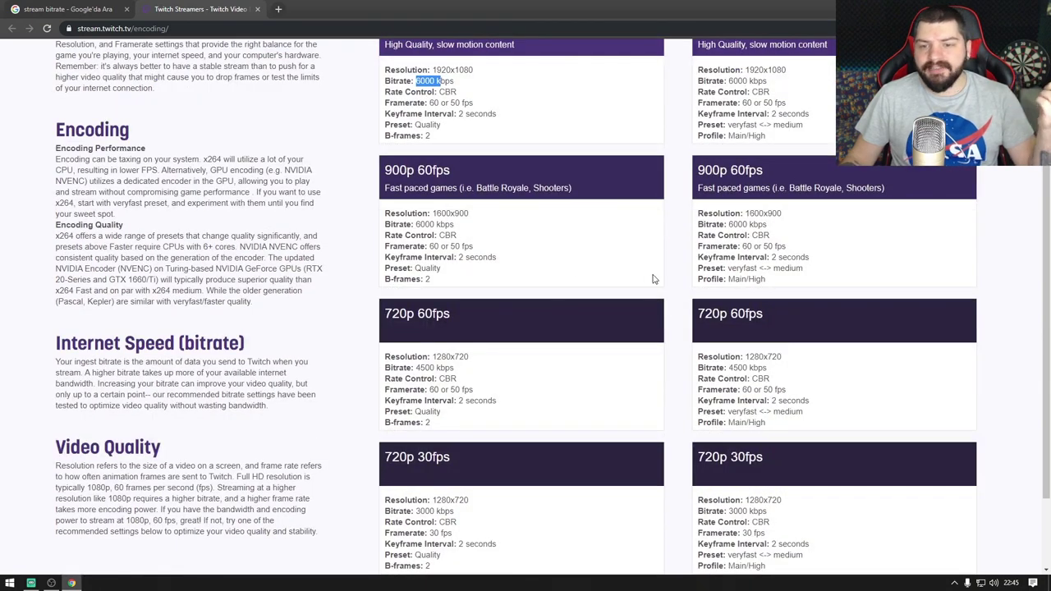
scroll(652, 280, down, 1)
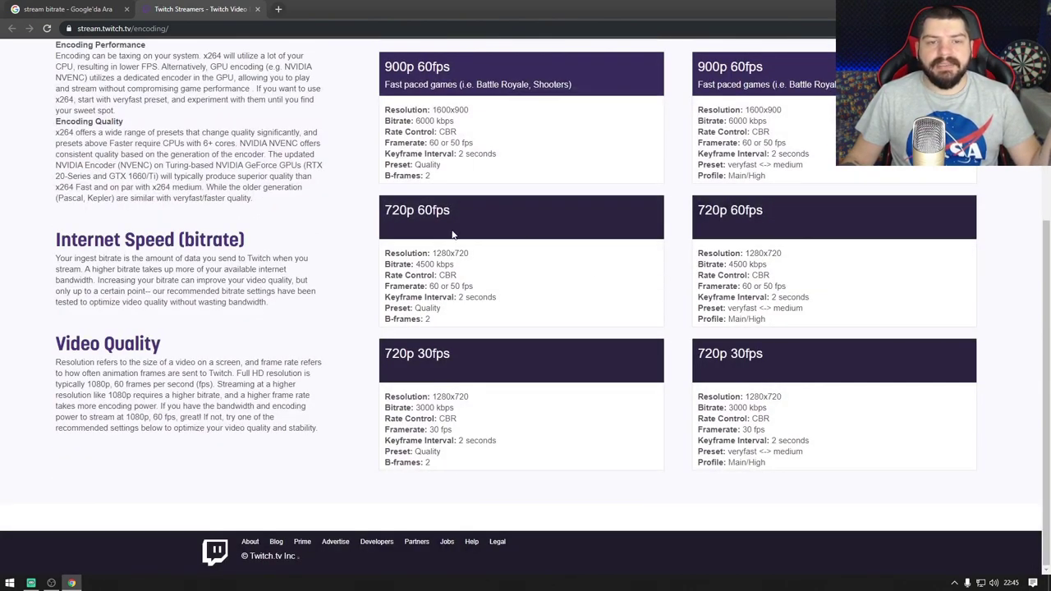
drag(384, 210, 461, 215)
drag(698, 265, 732, 266)
drag(504, 275, 415, 264)
click(467, 275)
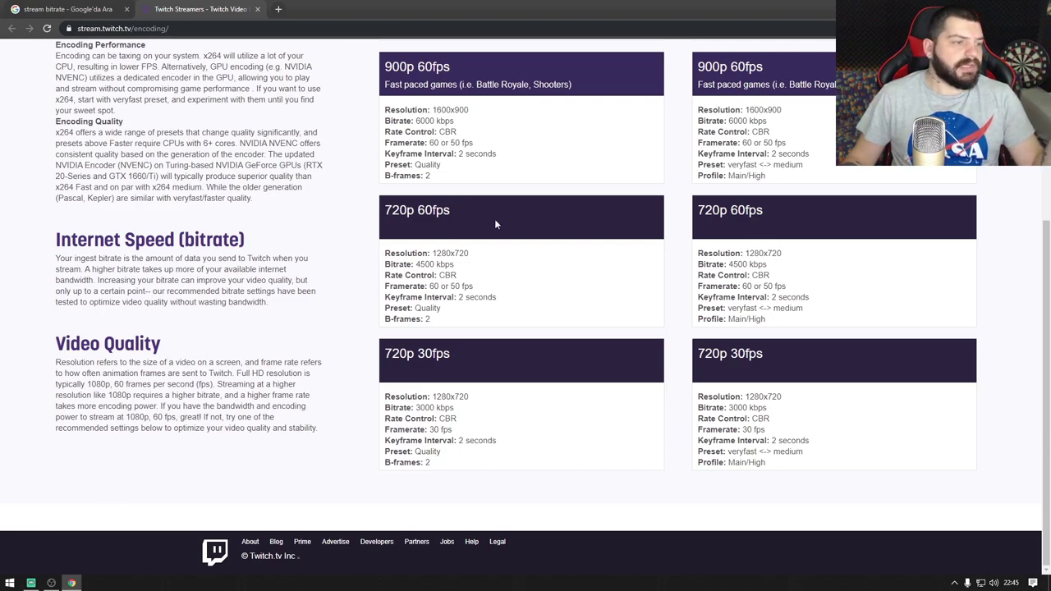
scroll(477, 268, up, 3)
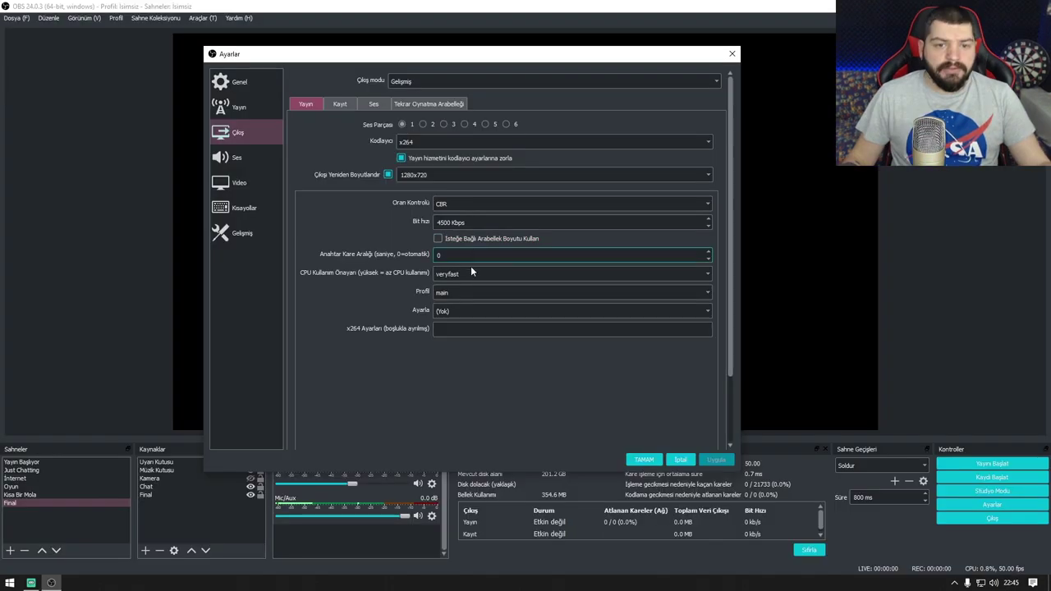
Step: Back in the OBS streaming output settings, review the CPU usage presets and keep the current one
click(460, 279)
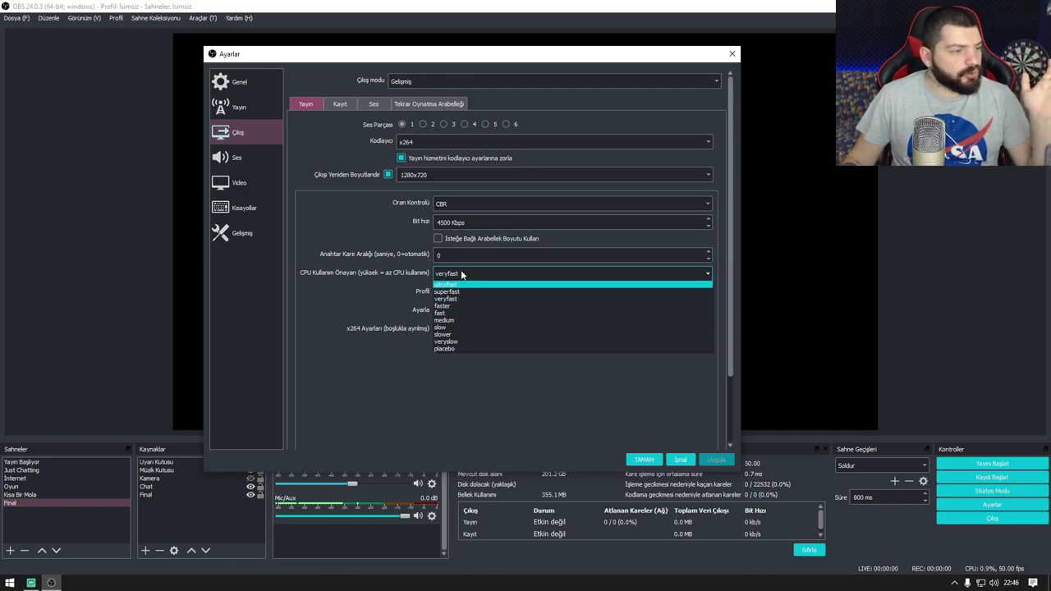
click(380, 282)
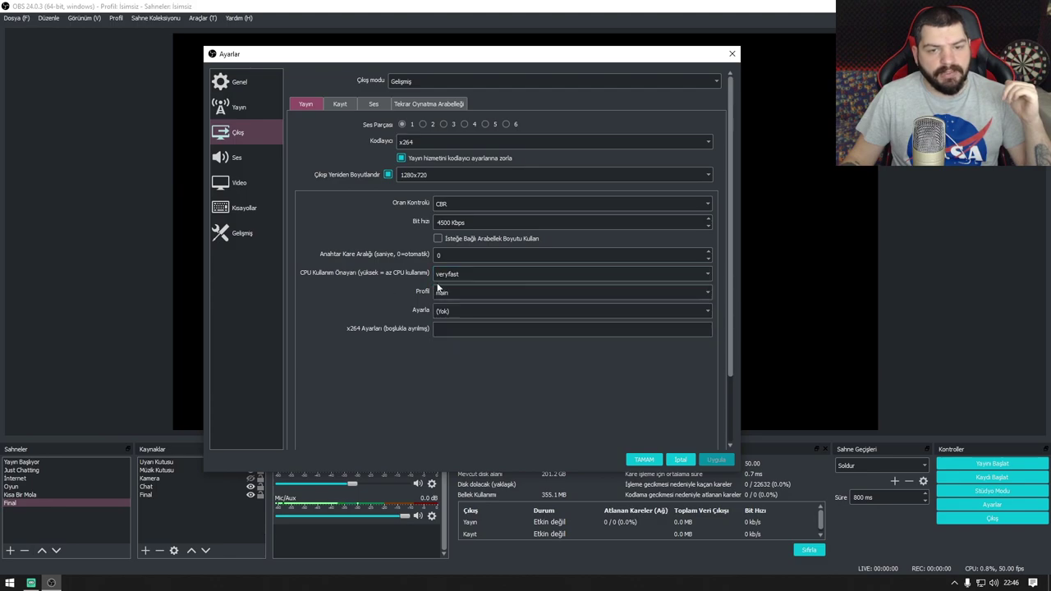
Step: Review the x264 encoder's profile options in the streaming output settings and keep main
click(449, 294)
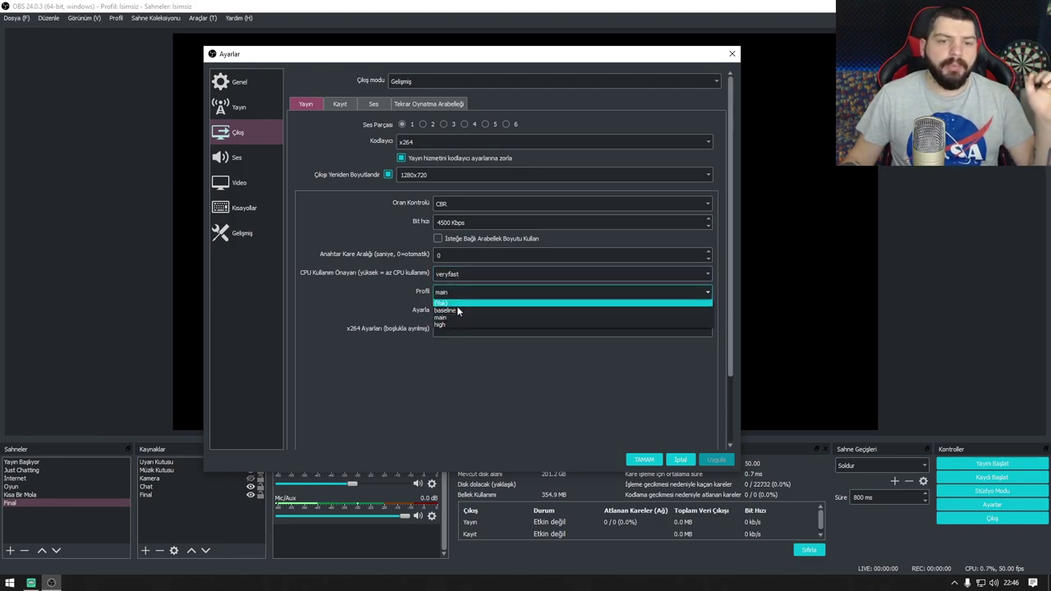
click(399, 310)
click(458, 311)
click(459, 310)
click(447, 327)
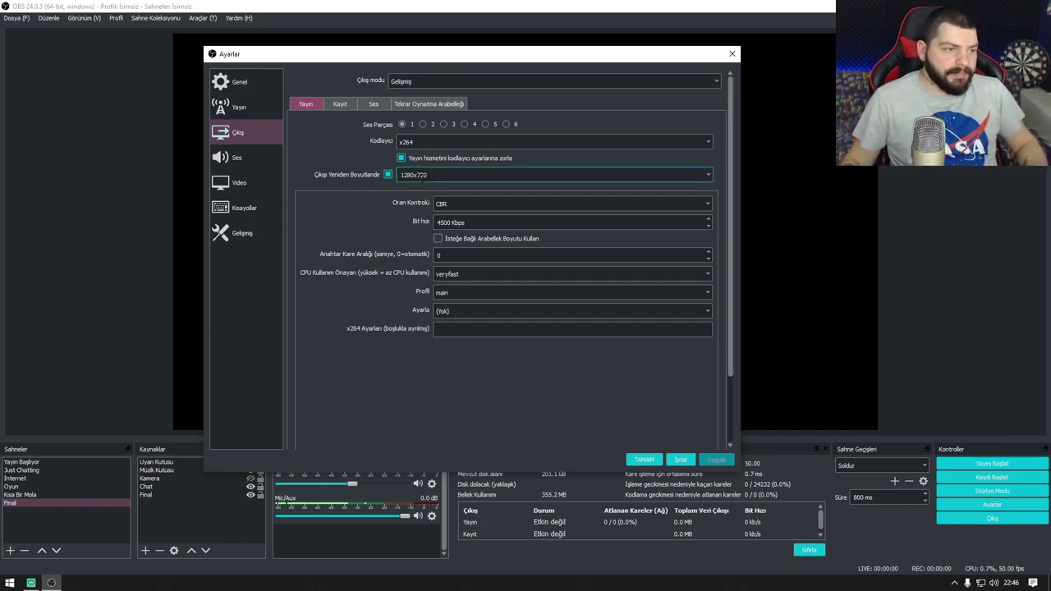
key(Tab)
key(Tab)
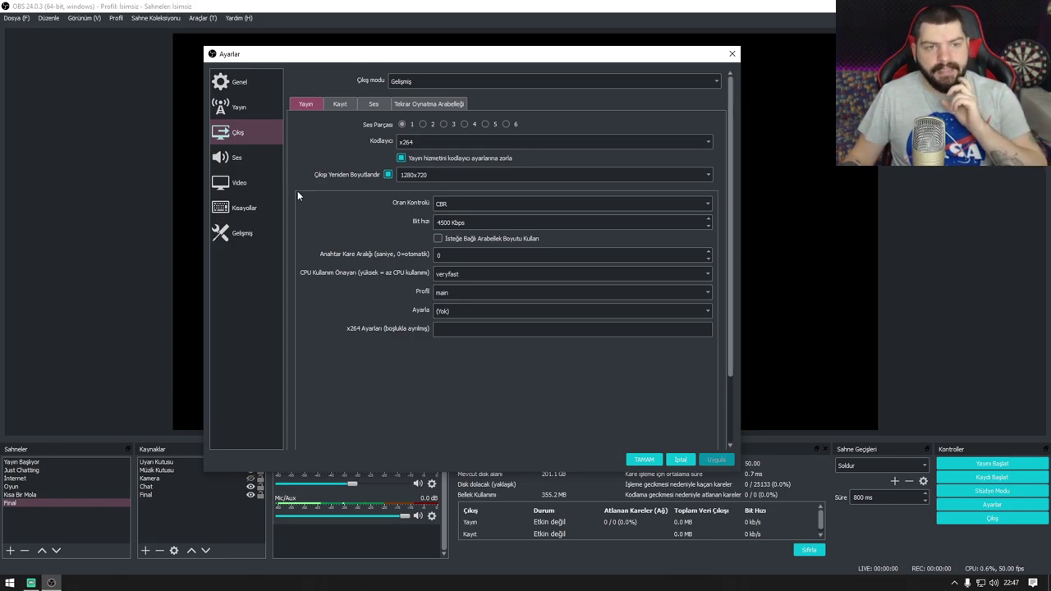
Step: Look through the audio settings, covering sample rate, channels, devices and the sections further down
click(238, 160)
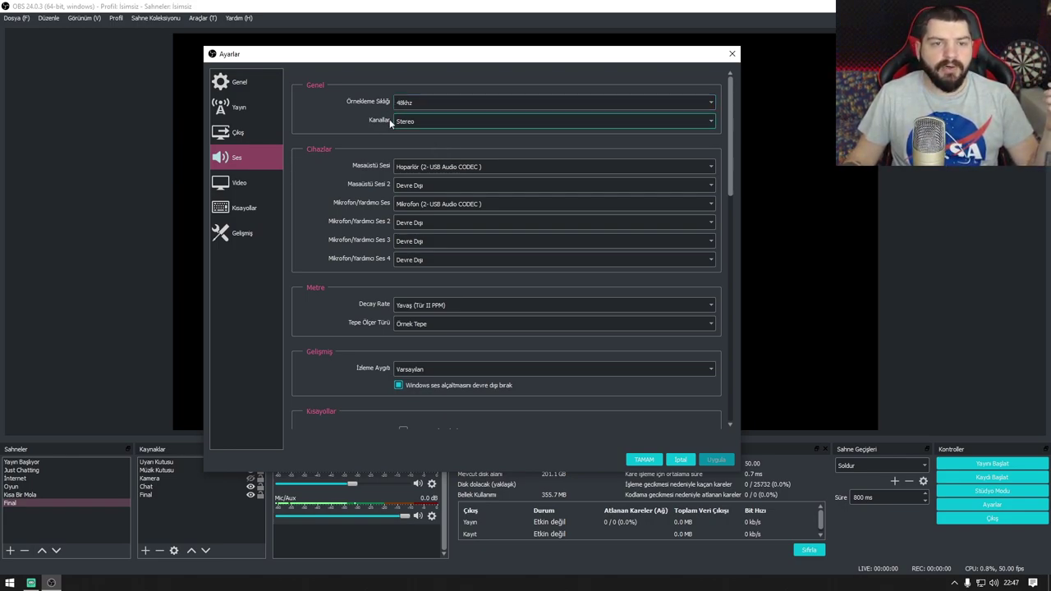
scroll(374, 232, down, 2)
scroll(368, 243, down, 2)
scroll(368, 246, up, 4)
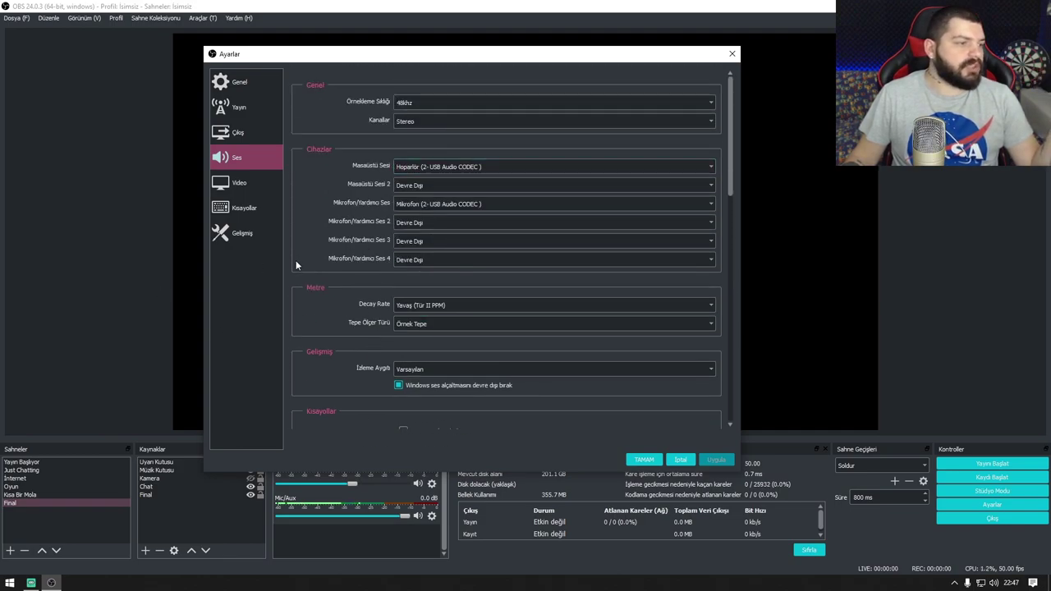
Step: In the video settings, check the canvas and output resolutions and choose the Lanczos (36 samples) downscale filter
click(256, 192)
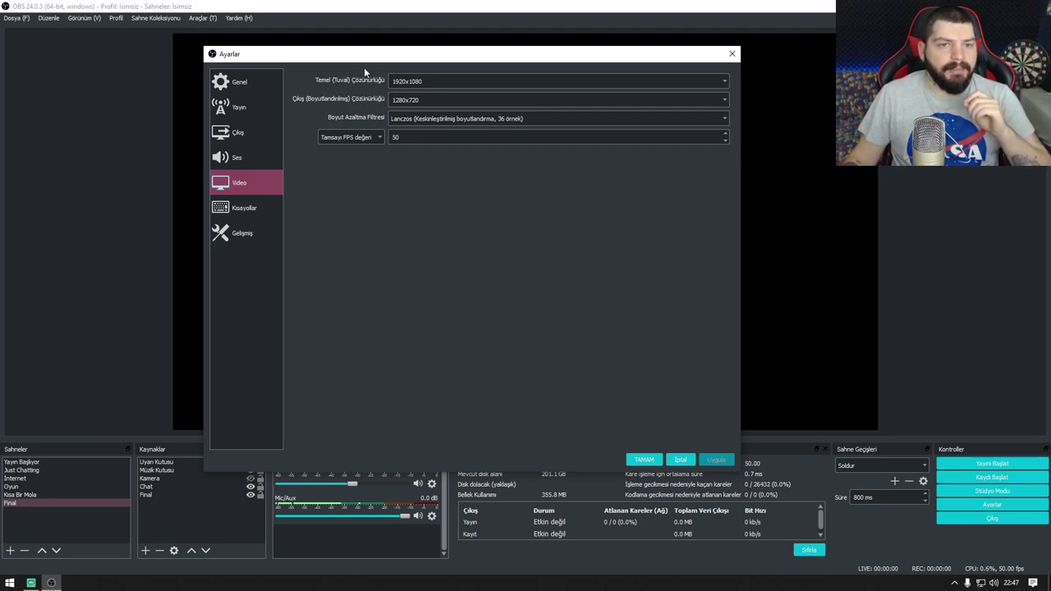
drag(357, 59, 436, 442)
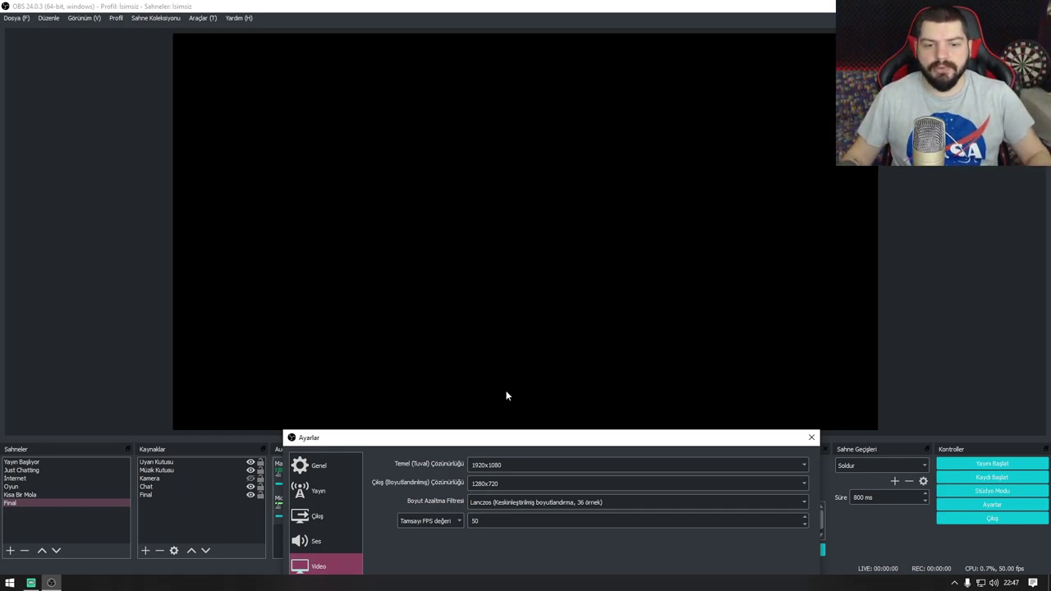
drag(493, 438, 405, 77)
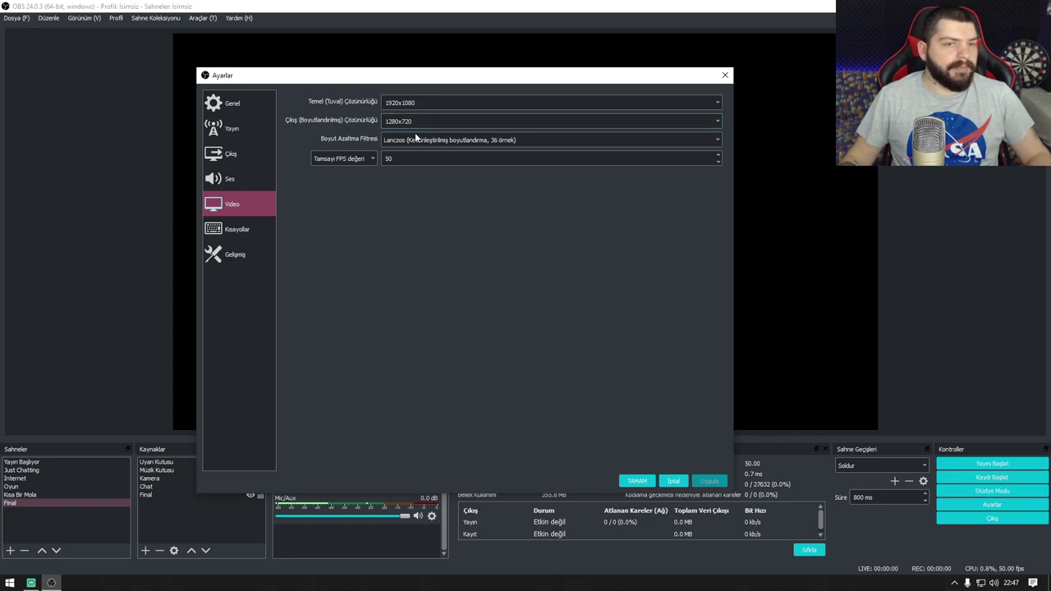
click(385, 140)
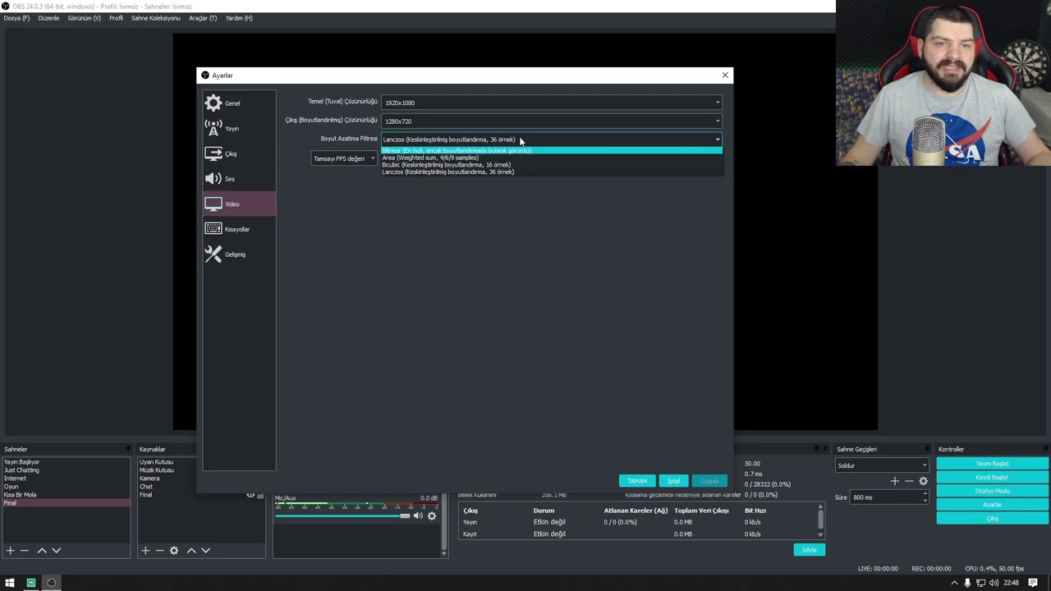
click(464, 172)
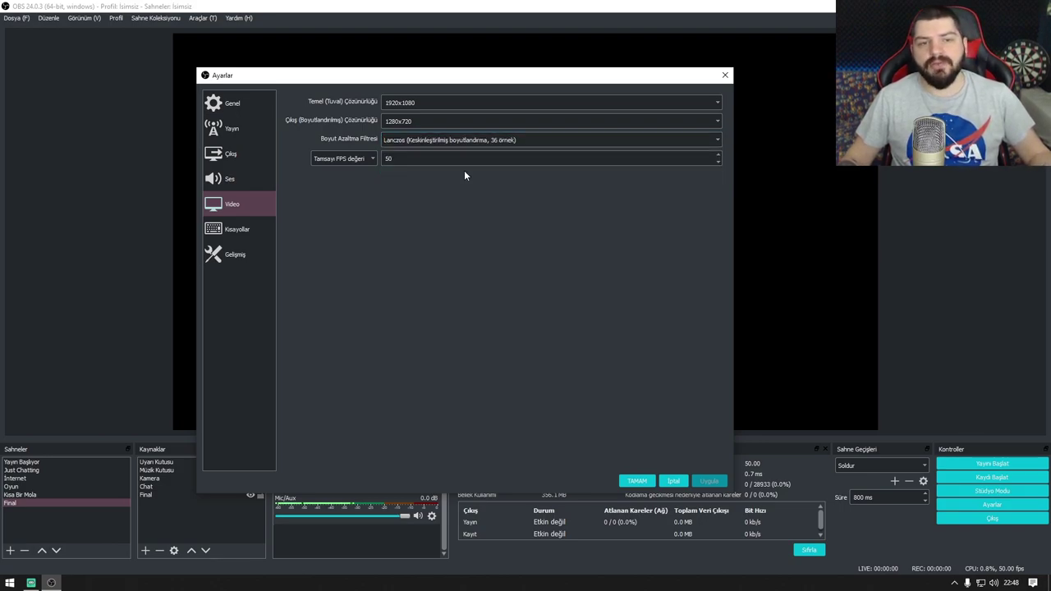
Step: Keep the integer FPS value at 50 and accept the settings
click(416, 160)
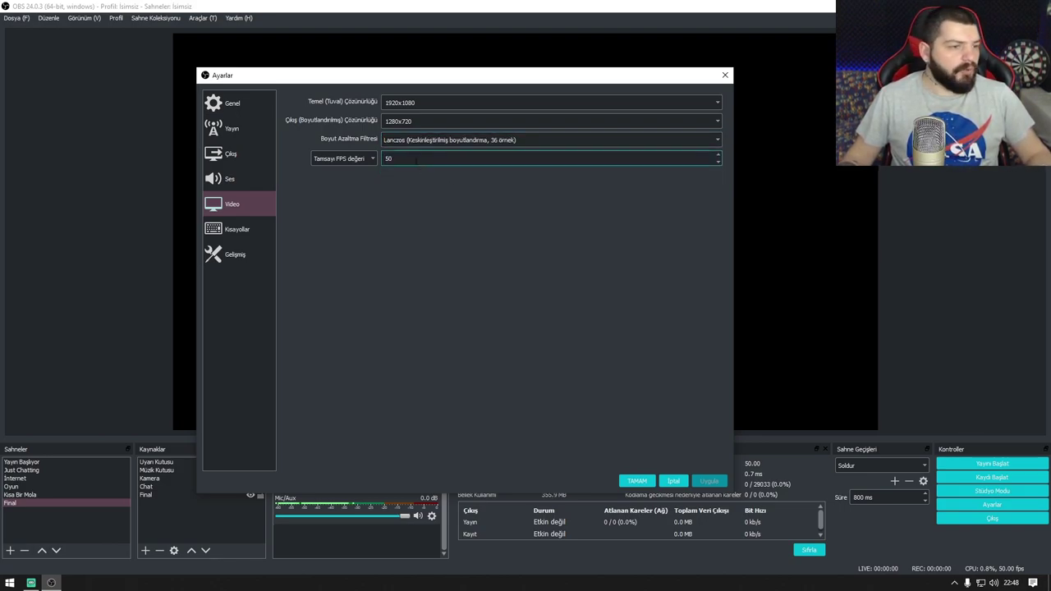
double_click(416, 160)
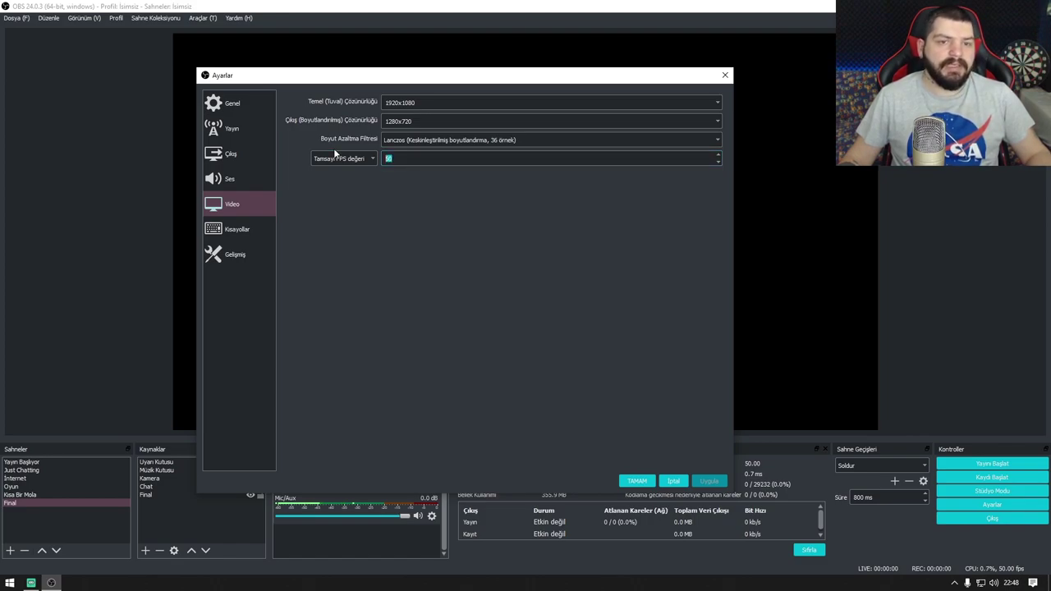
click(411, 159)
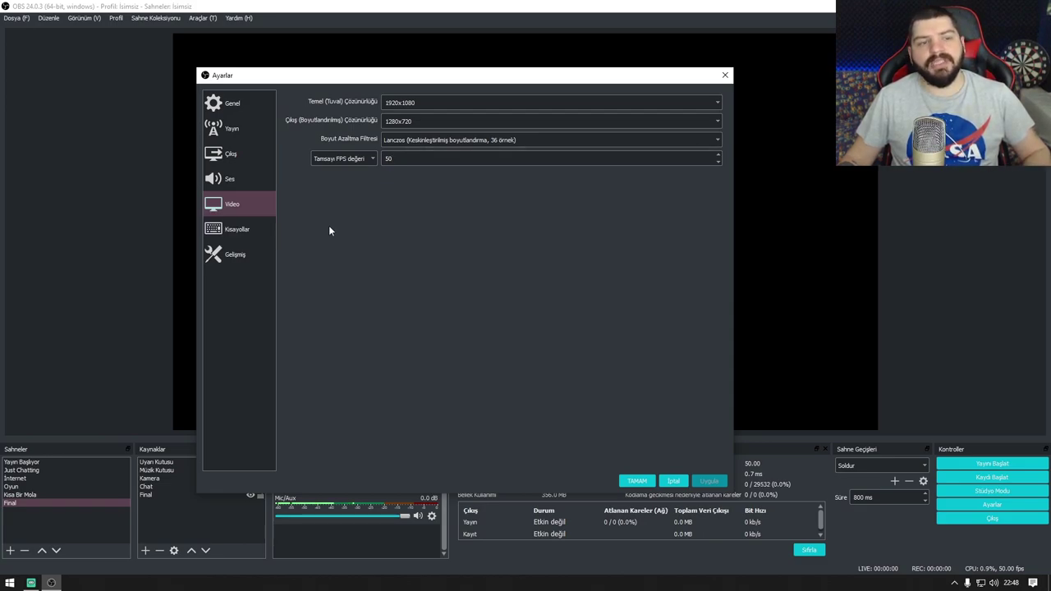
key(Return)
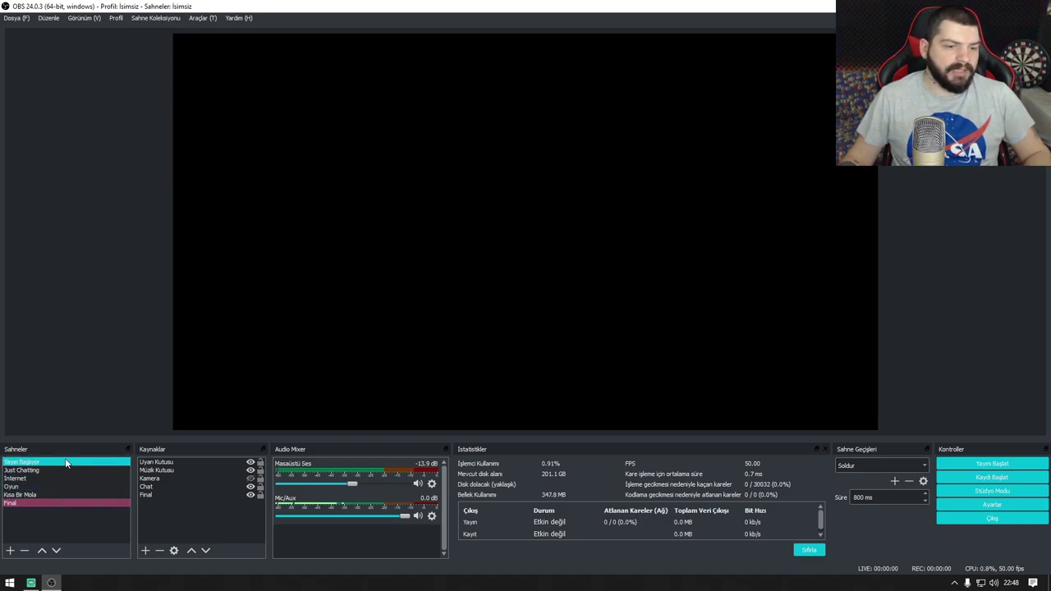
Step: Add a new scene named "youtube" to the scene list
right_click(39, 519)
click(46, 531)
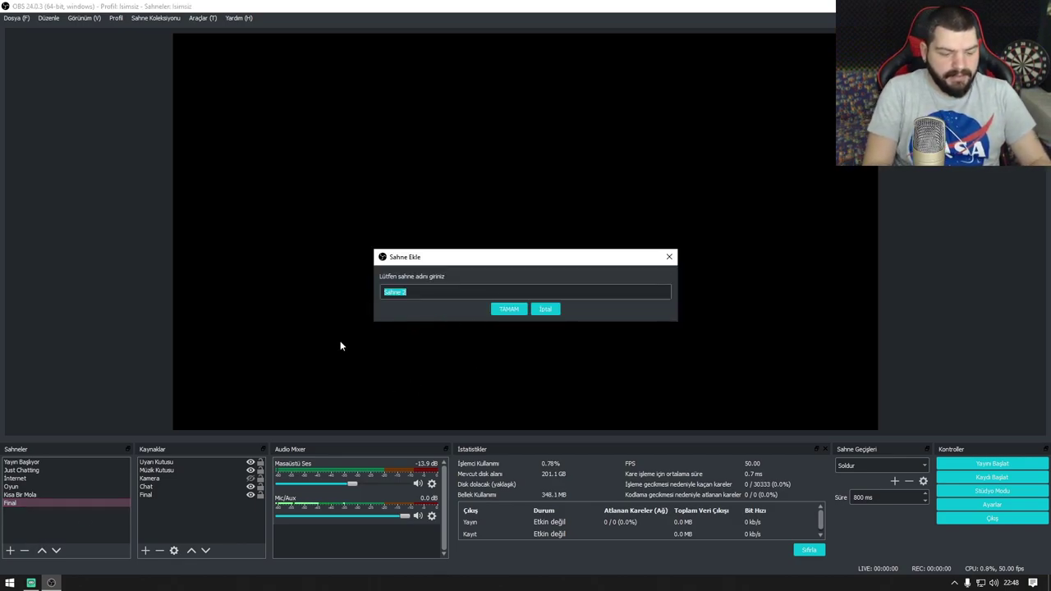
text(youtube)
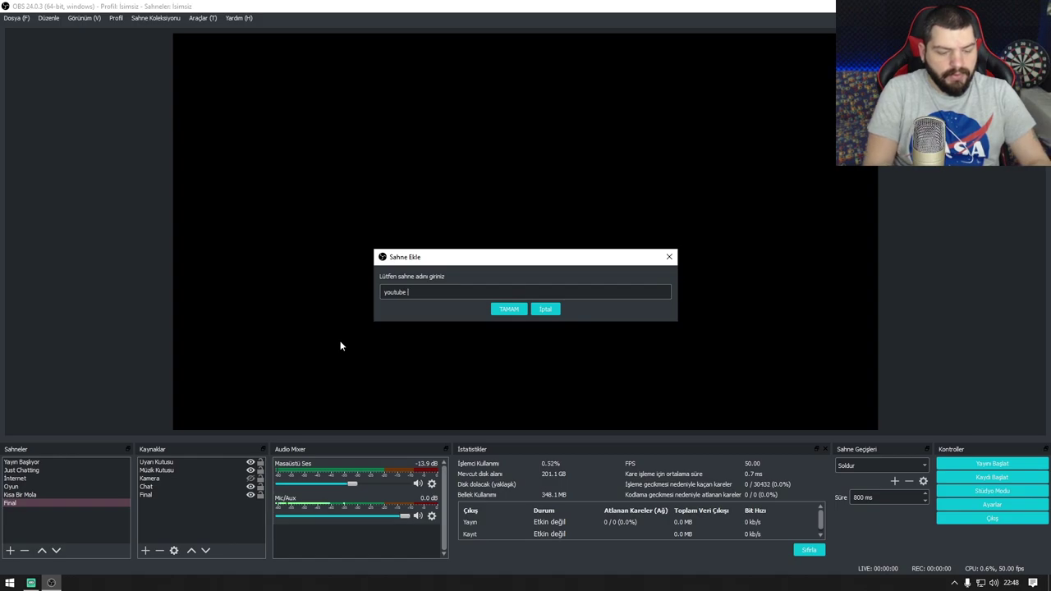
key(Return)
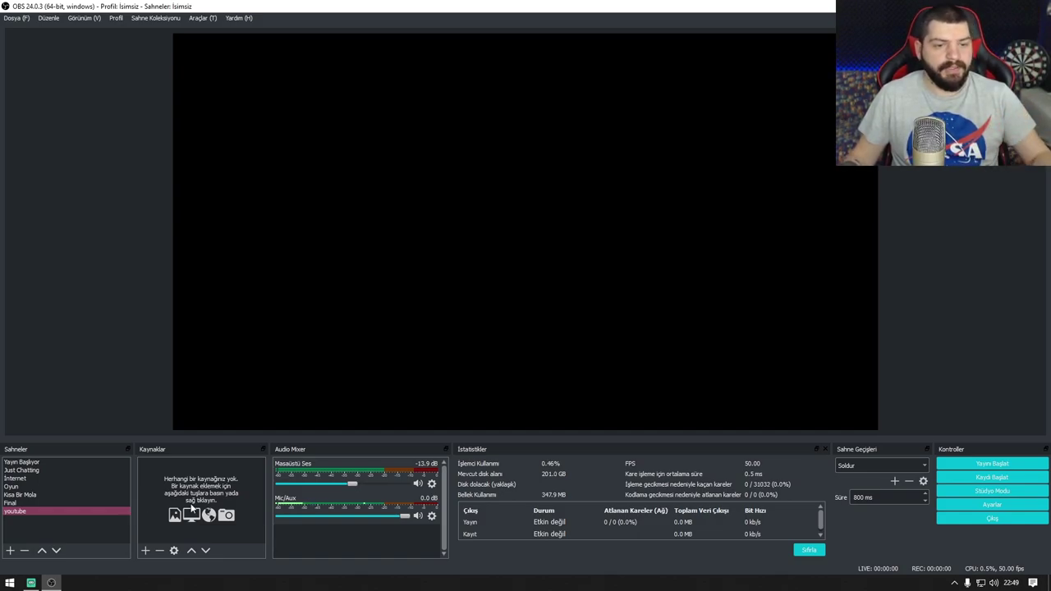
Step: Add a new display capture source for the 1920x1080 Display 1 to the youtube scene, with cursor capture enabled
click(145, 550)
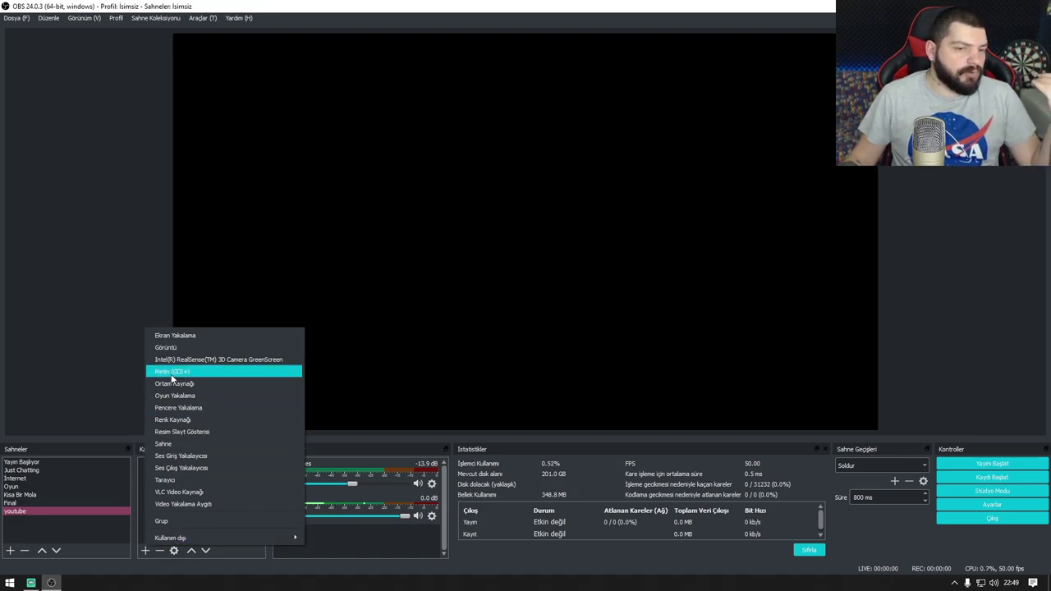
click(174, 337)
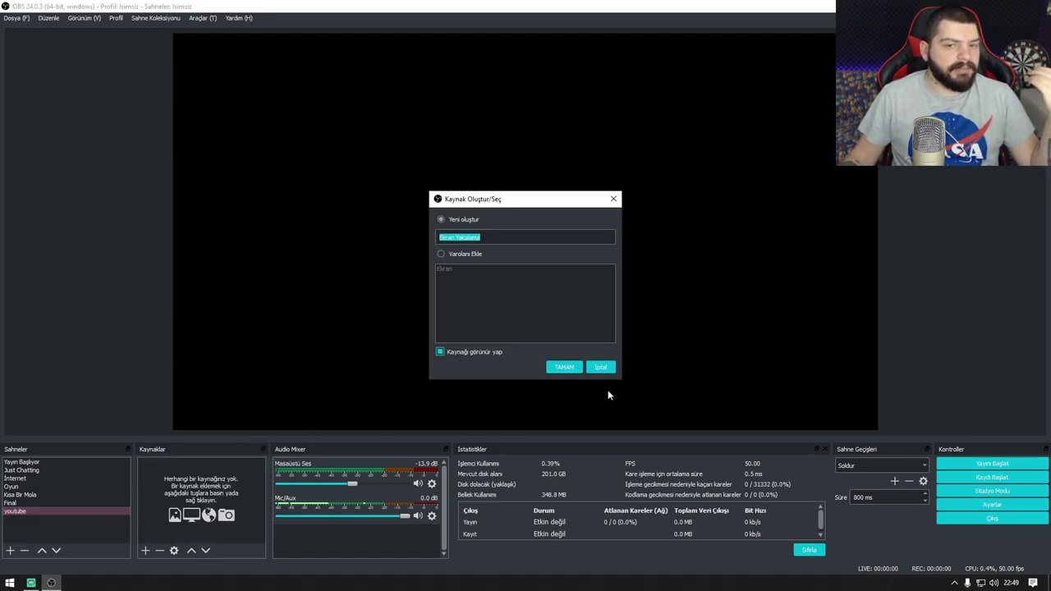
click(564, 368)
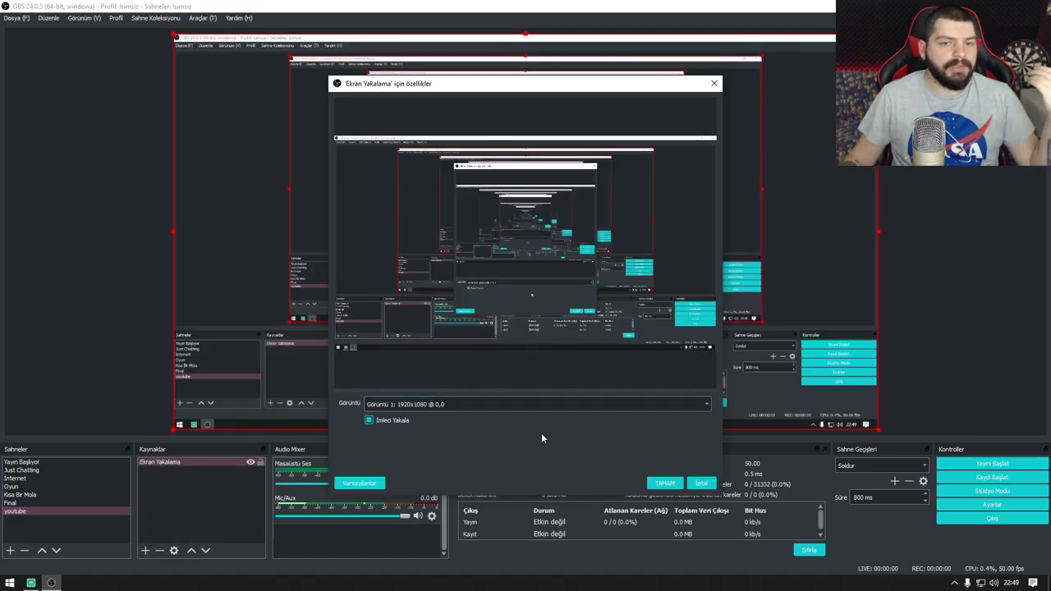
click(661, 484)
drag(525, 8, 575, 1)
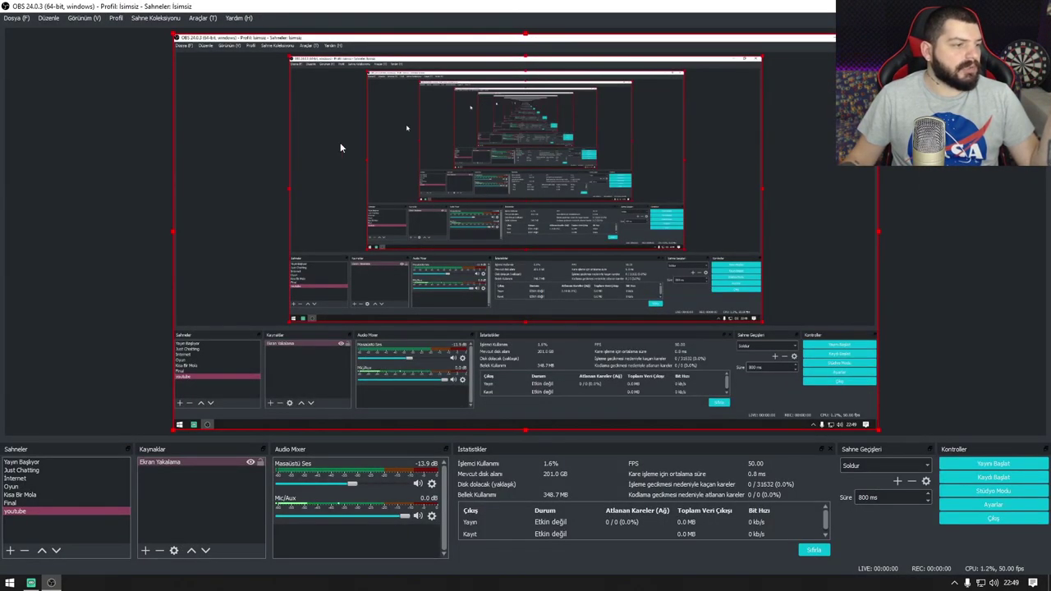
Step: Add a new game capture source to the youtube scene
right_click(182, 495)
mouse_move(212, 503)
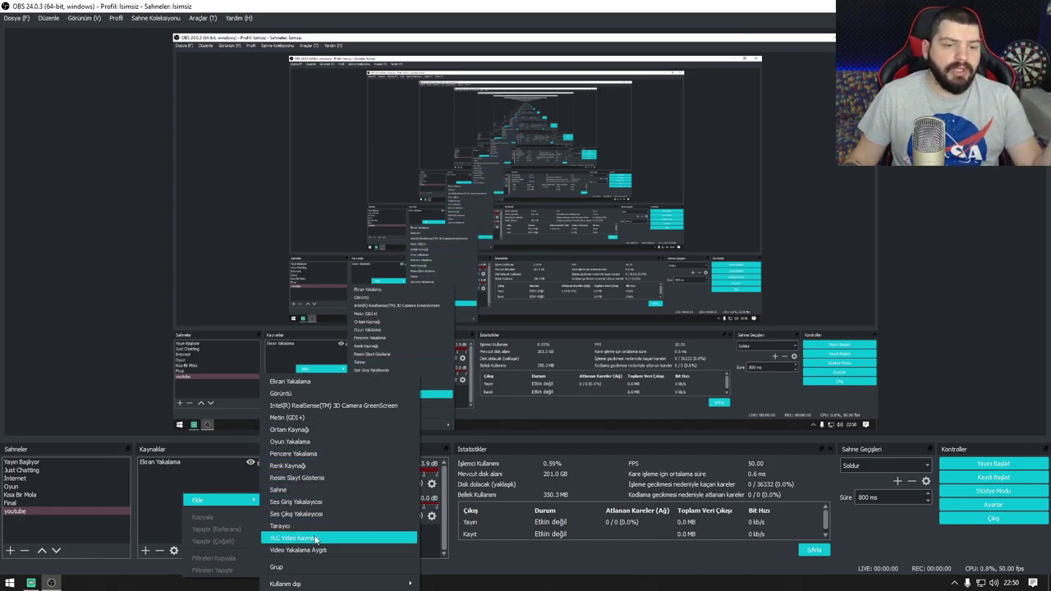
click(322, 442)
click(564, 367)
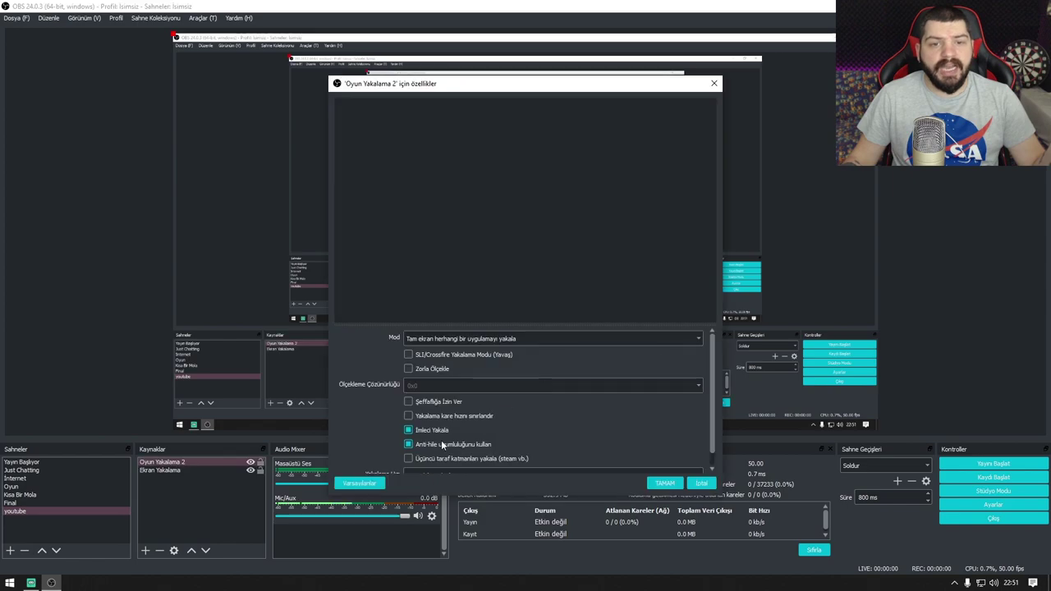
Step: Review the capture modes available for the game capture source and close its properties without changing the mode
click(464, 338)
click(472, 340)
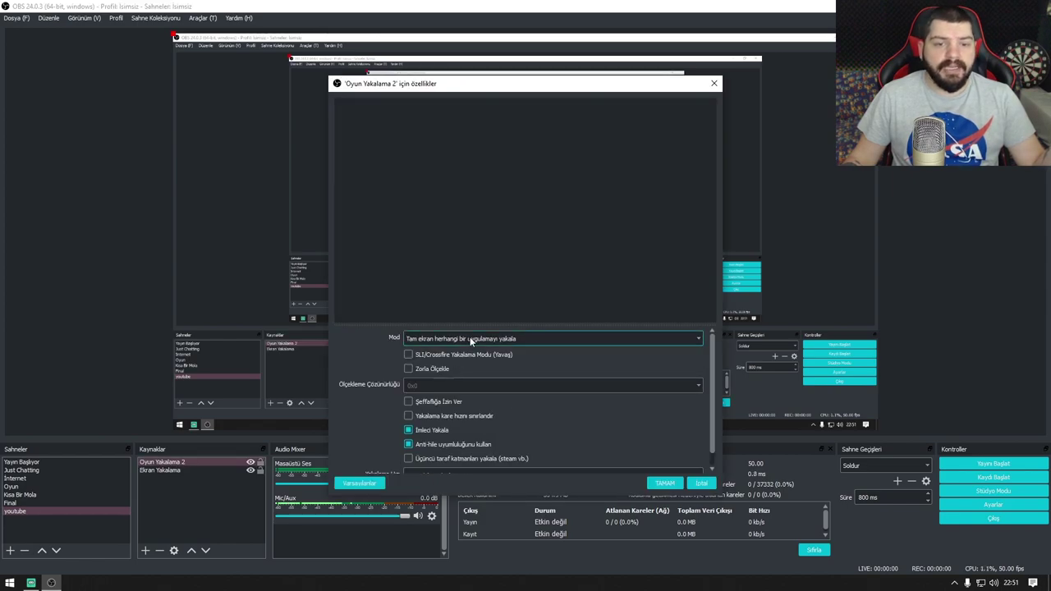
click(472, 340)
drag(410, 82, 338, 26)
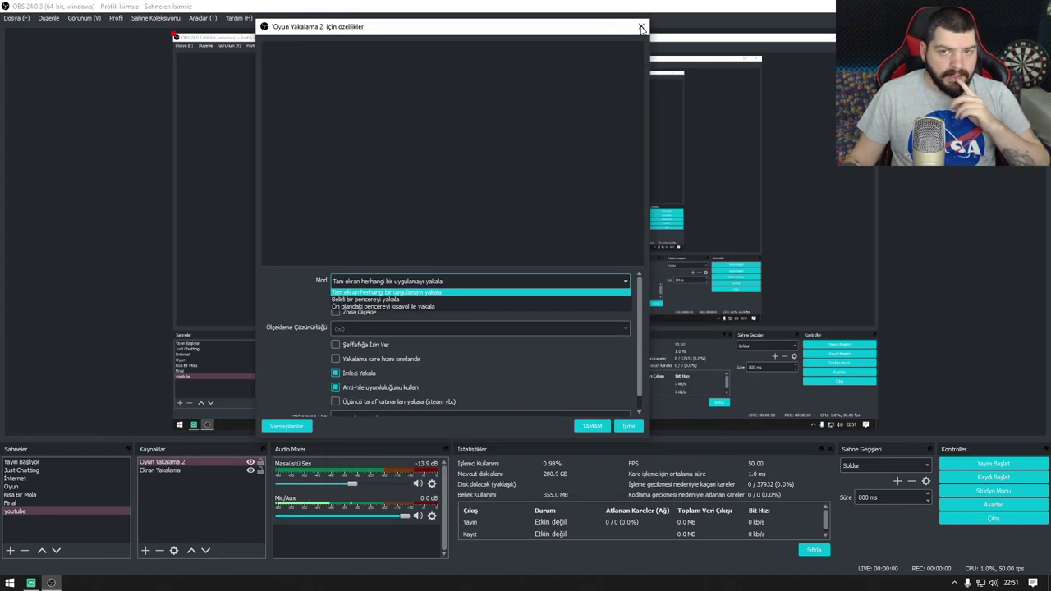
click(582, 233)
click(641, 26)
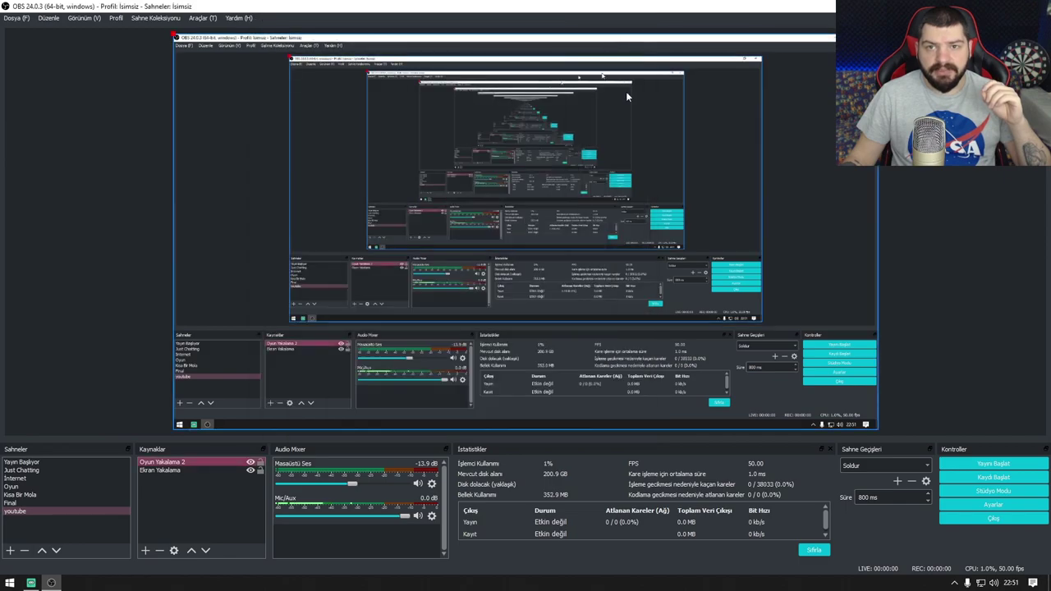
Step: Launch PUBG from Windows to provide a running game for the capture source
click(10, 583)
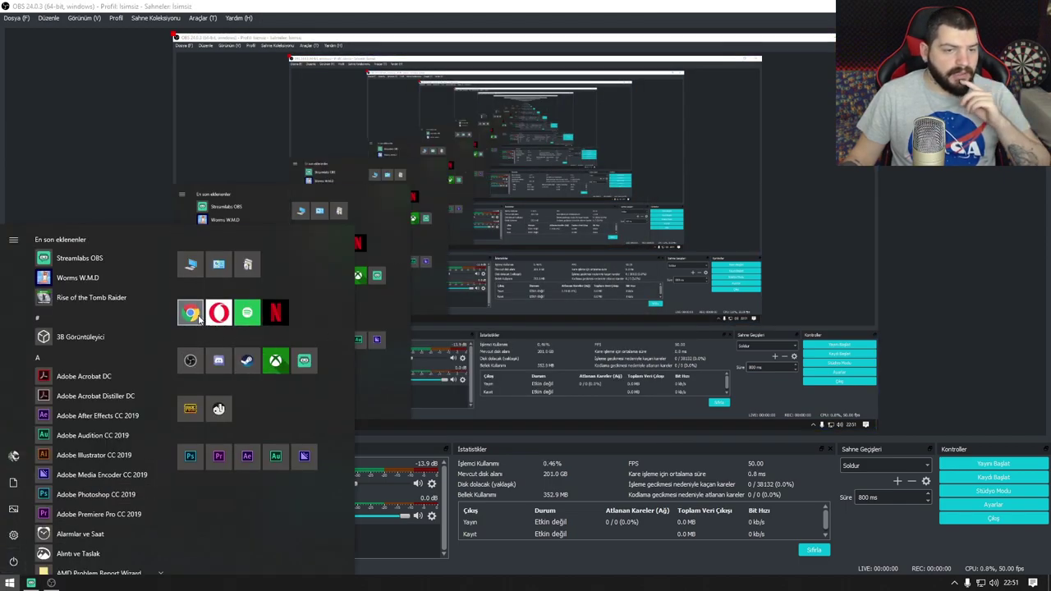
click(191, 411)
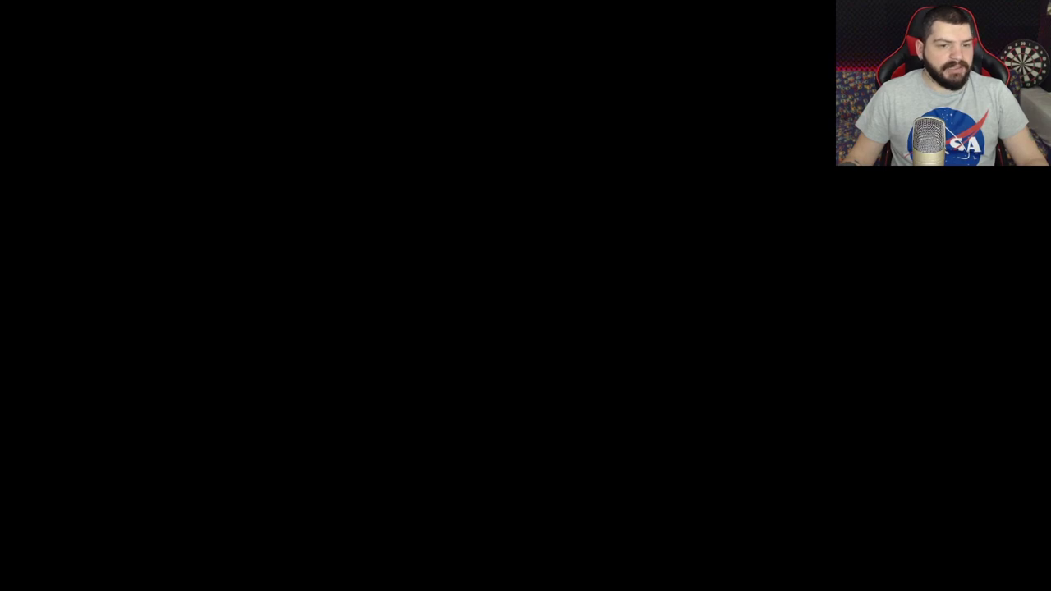
Step: Remove the display capture source (Ekran Yakalama) from the youtube scene
key(Delete)
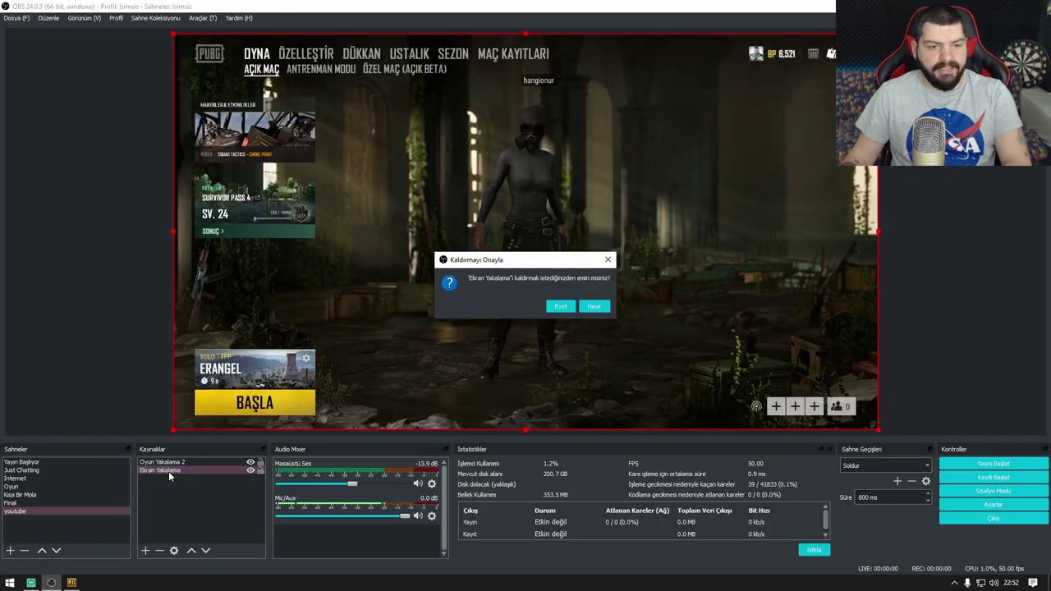
click(560, 306)
click(184, 462)
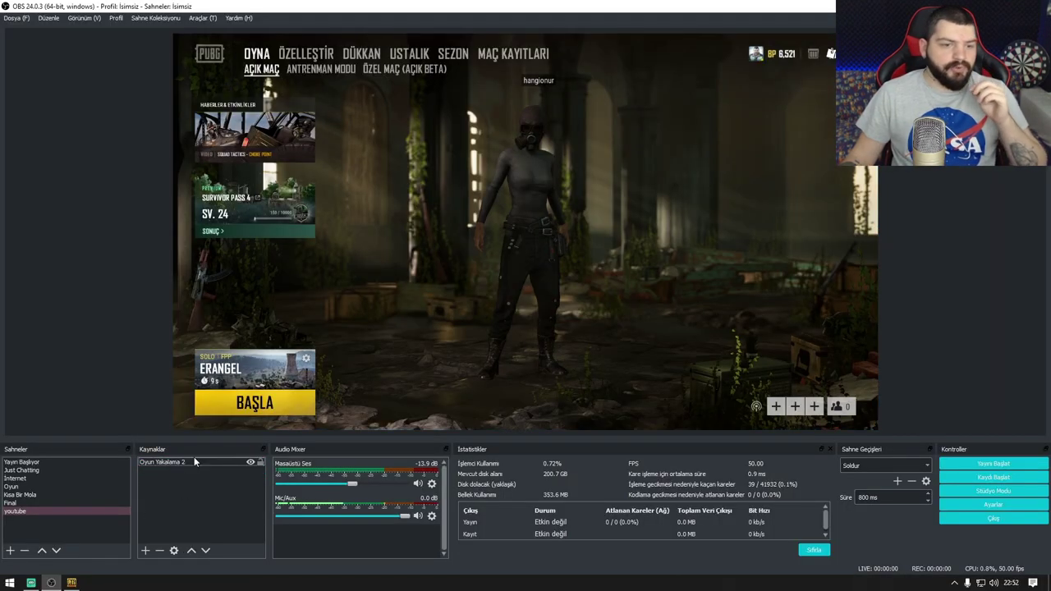
click(179, 469)
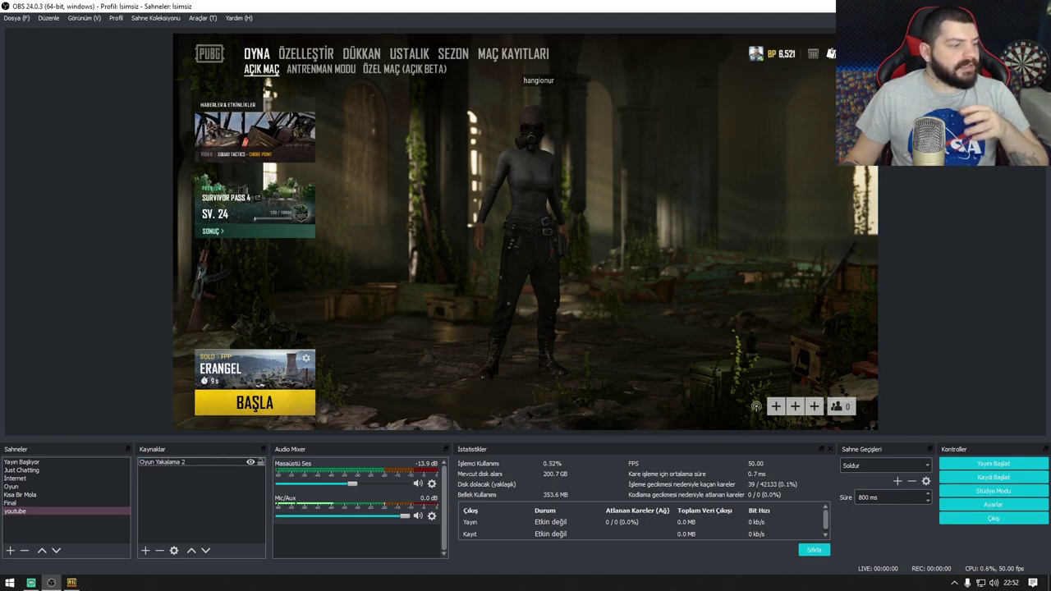
Step: Set the game capture source to capture a specific window and choose the PLAYERUNKNOWN'S BATTLEGROUNDS window (TslGame.exe)
click(201, 464)
click(178, 465)
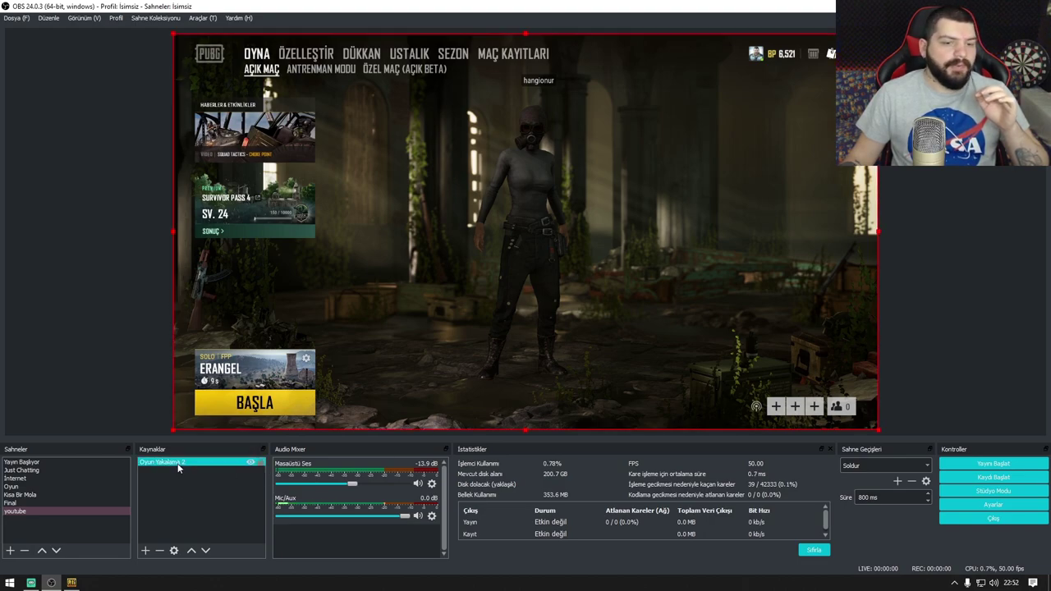
double_click(178, 466)
click(435, 338)
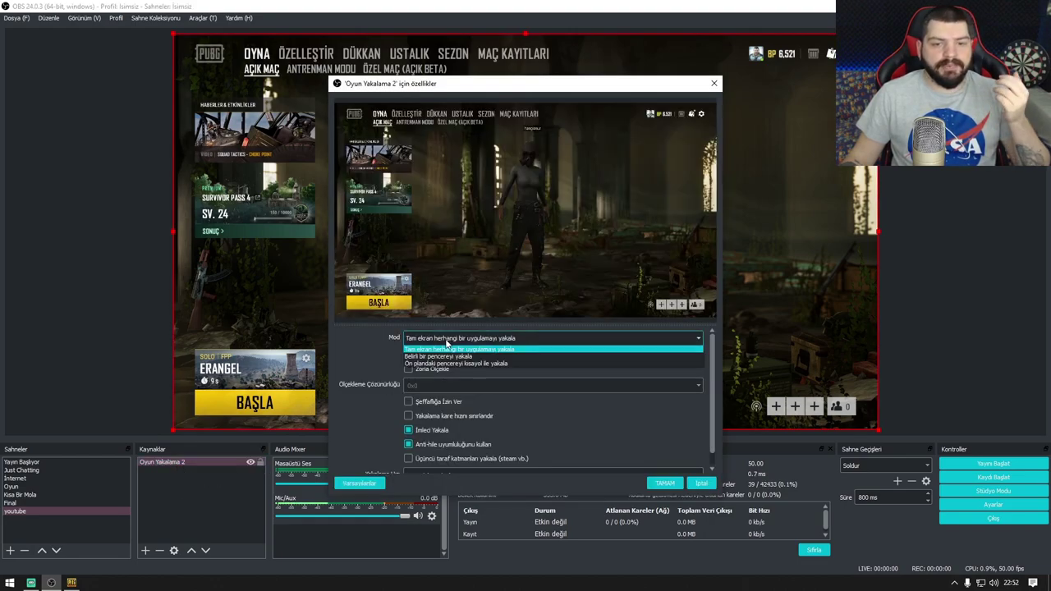
click(447, 357)
click(454, 324)
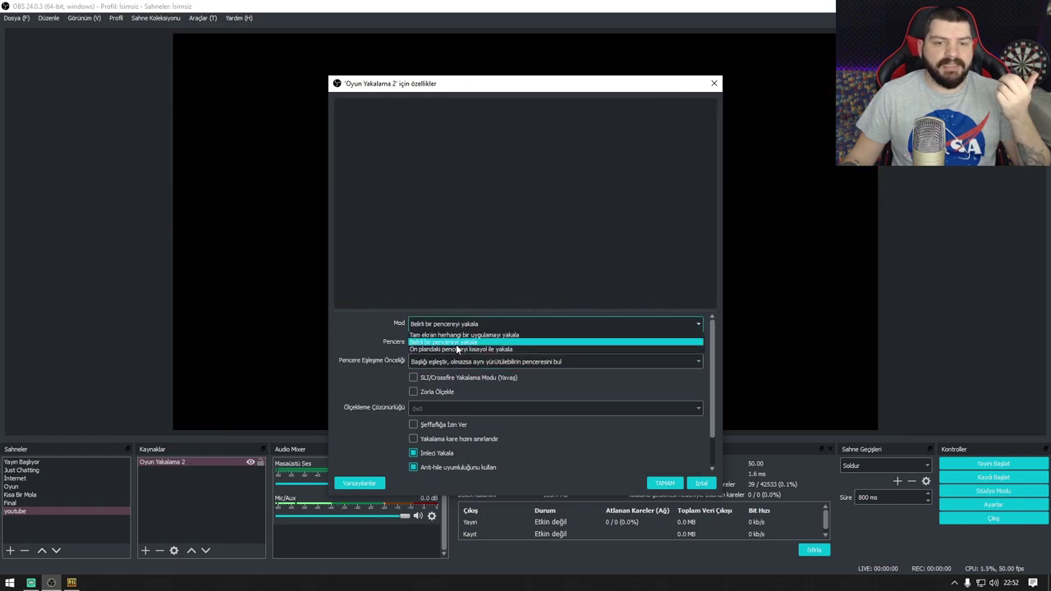
click(463, 323)
click(431, 342)
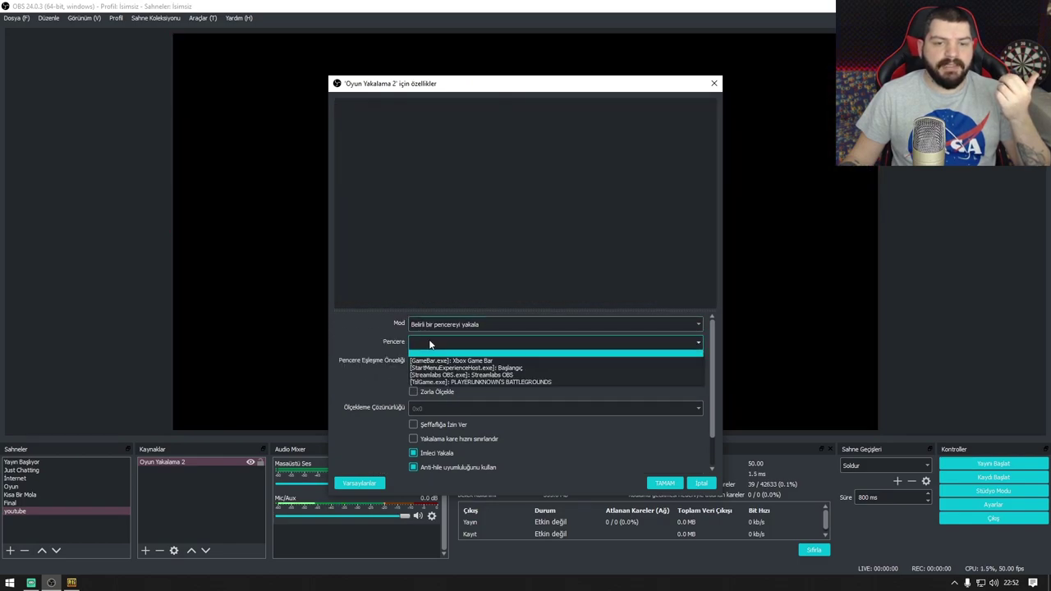
click(552, 382)
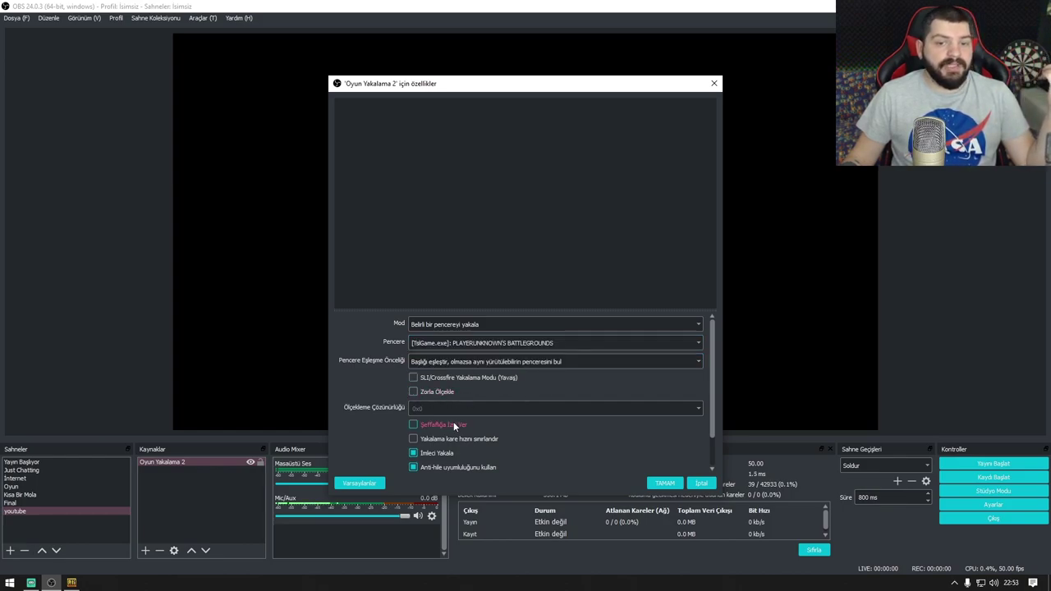
Step: Set the game capture mode back to any fullscreen application, and bring PUBG to the foreground briefly before returning to OBS
click(488, 322)
click(475, 332)
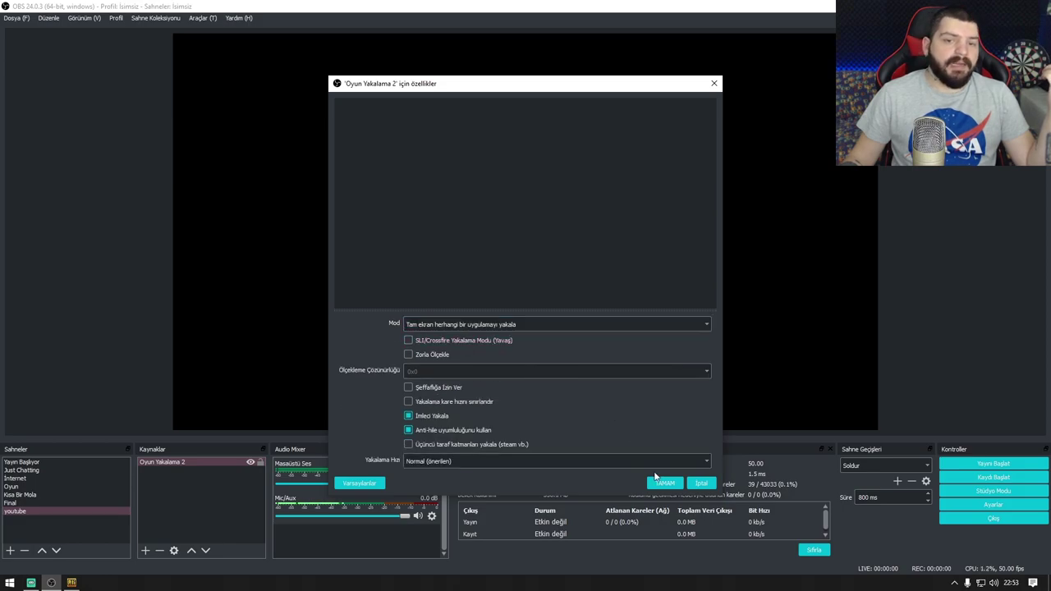
click(667, 484)
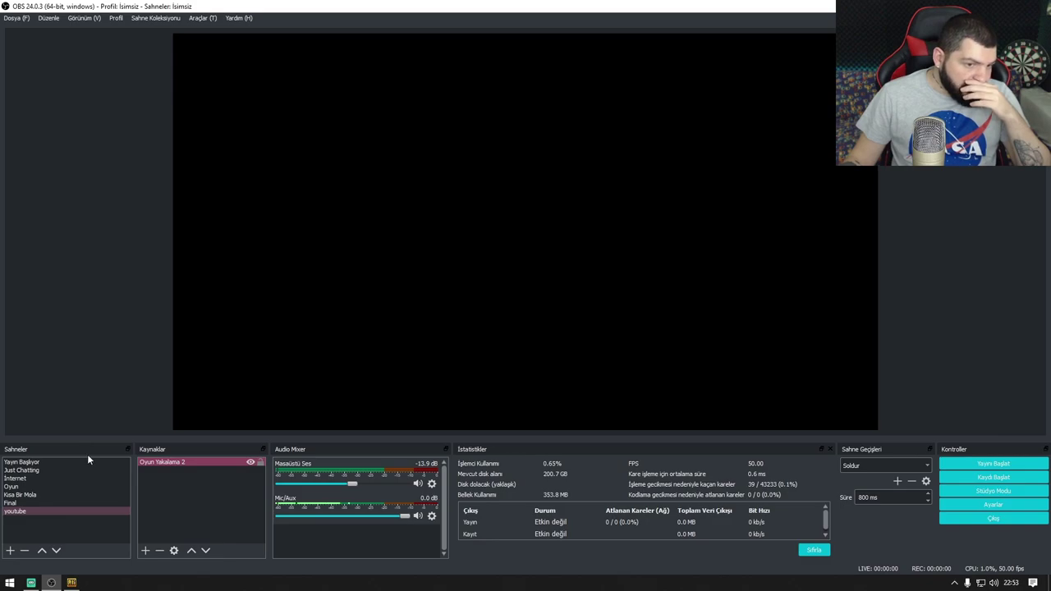
click(72, 582)
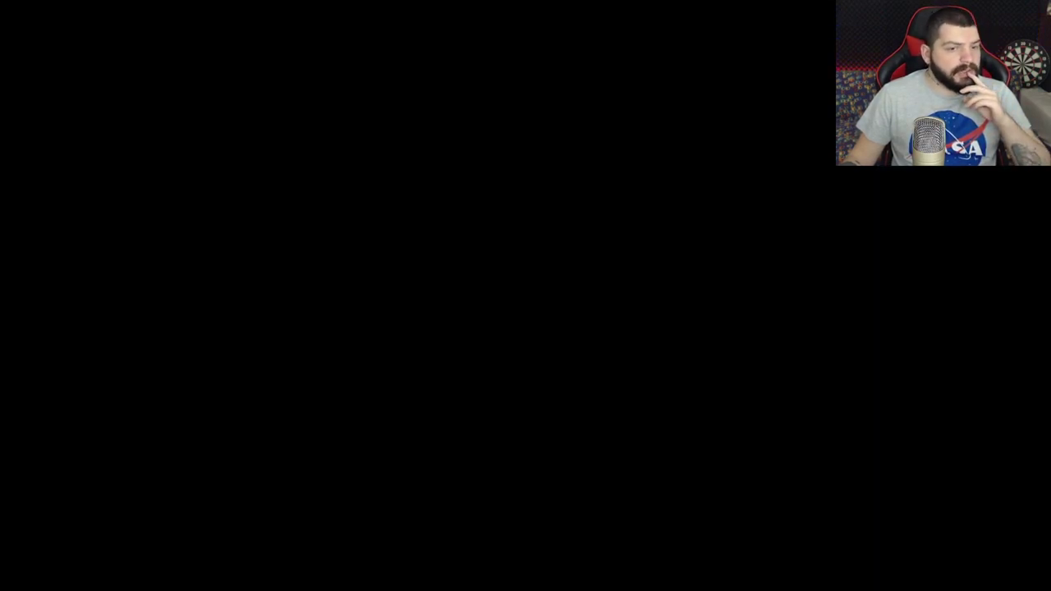
key(alt+Tab)
Step: Add a new image source (Görüntü) to the youtube scene
right_click(170, 499)
mouse_move(205, 504)
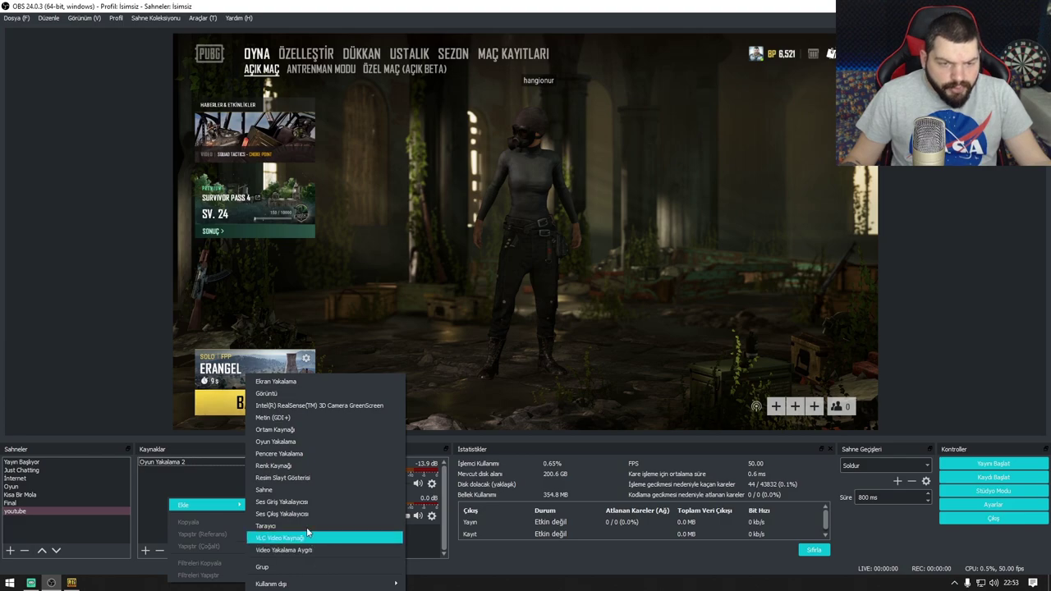
click(292, 395)
click(562, 367)
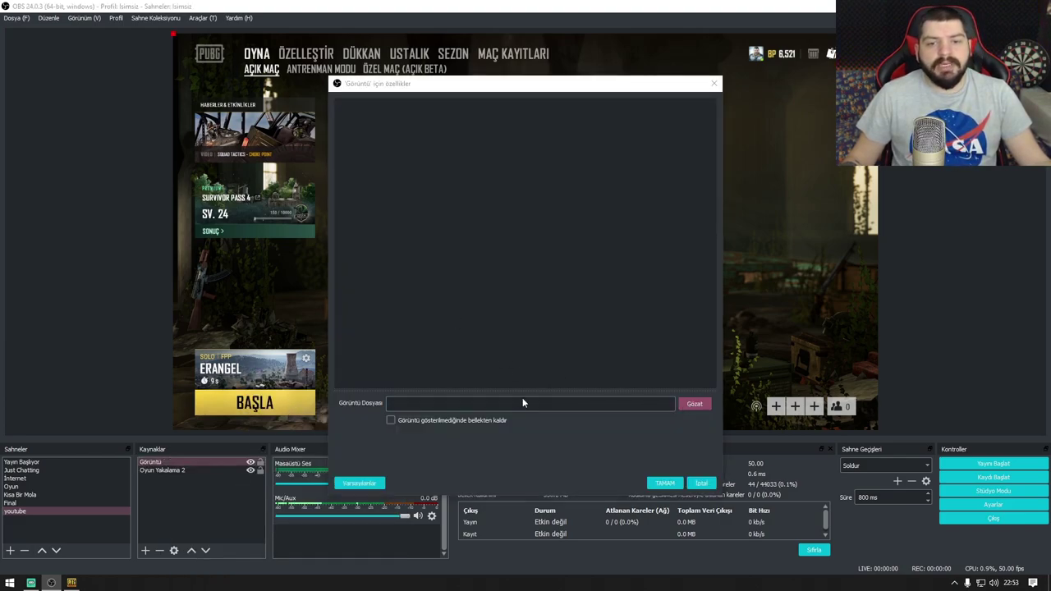
Step: Load logo.jpg from the desktop's Twitch Tasarım/Logo folder as the image file and accept the source properties
click(694, 403)
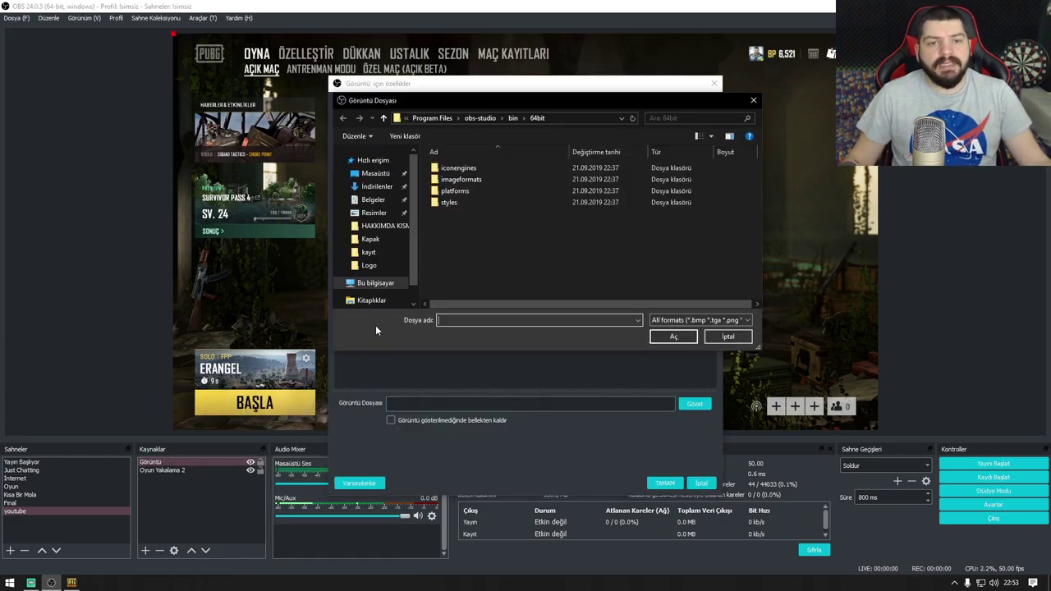
click(378, 173)
double_click(516, 179)
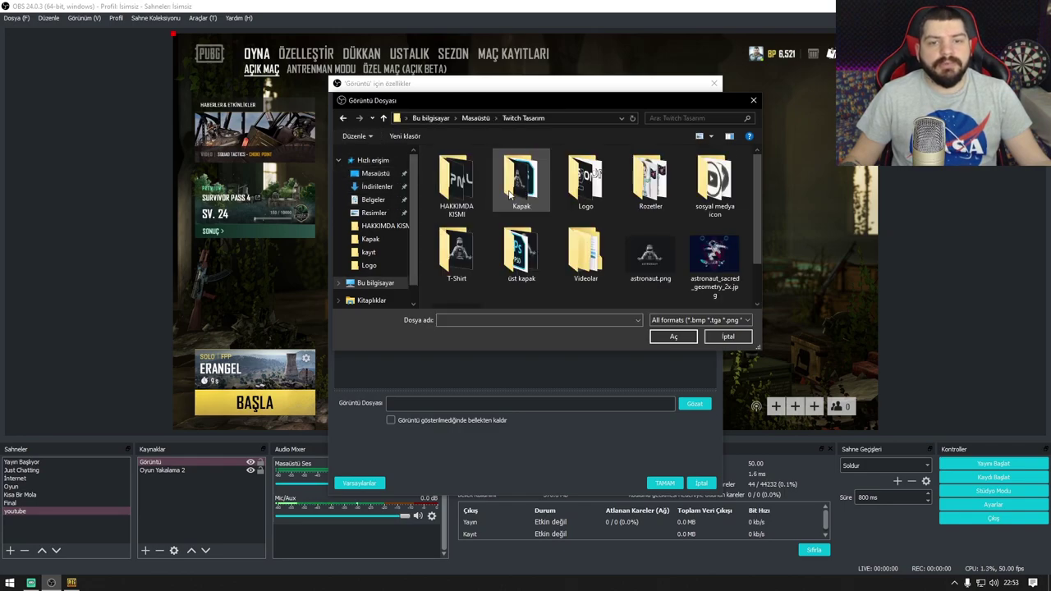
double_click(586, 182)
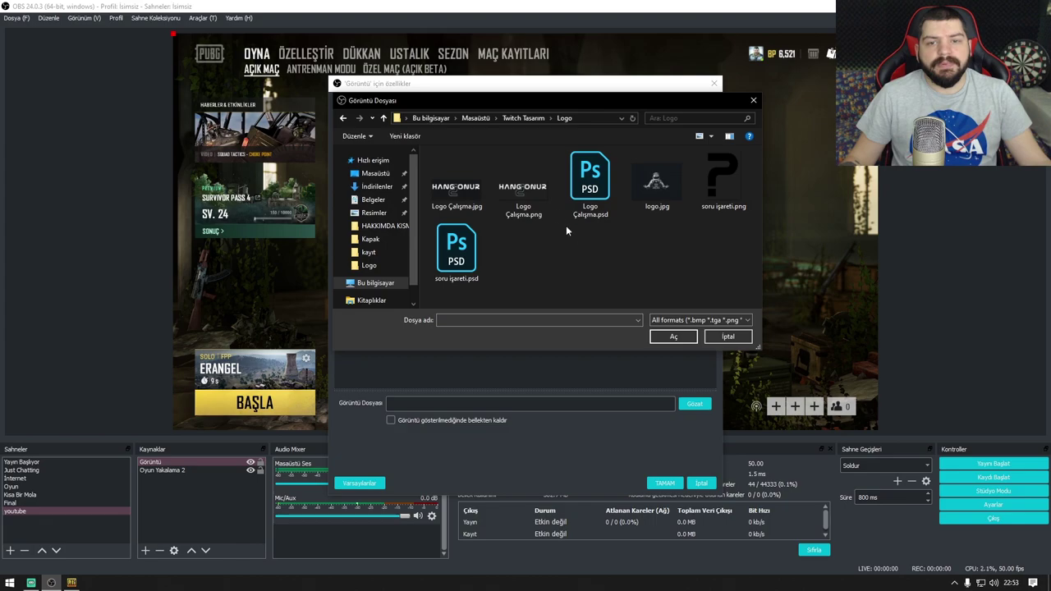
double_click(657, 182)
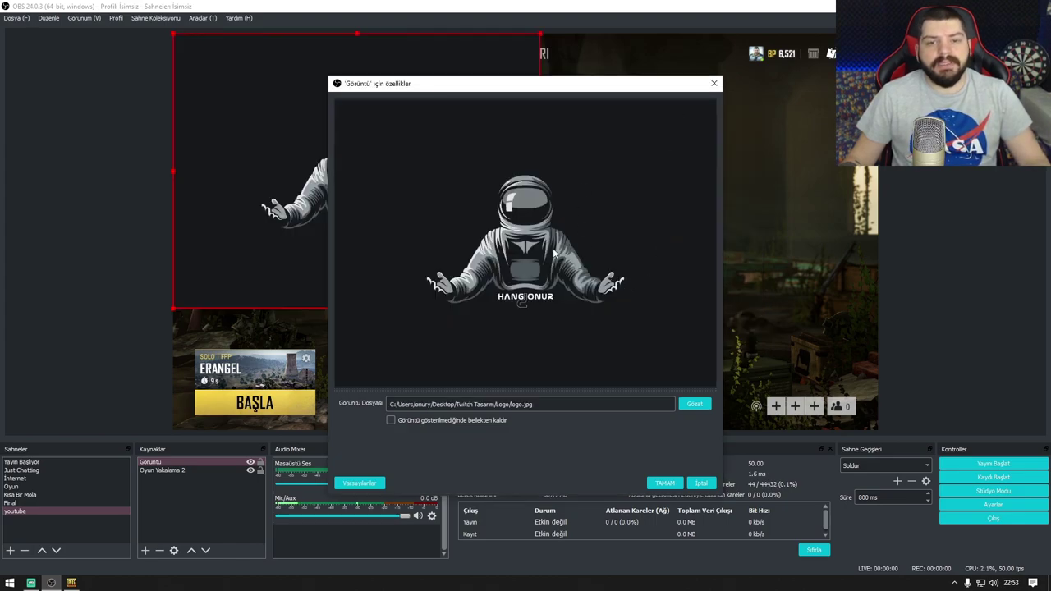
click(664, 483)
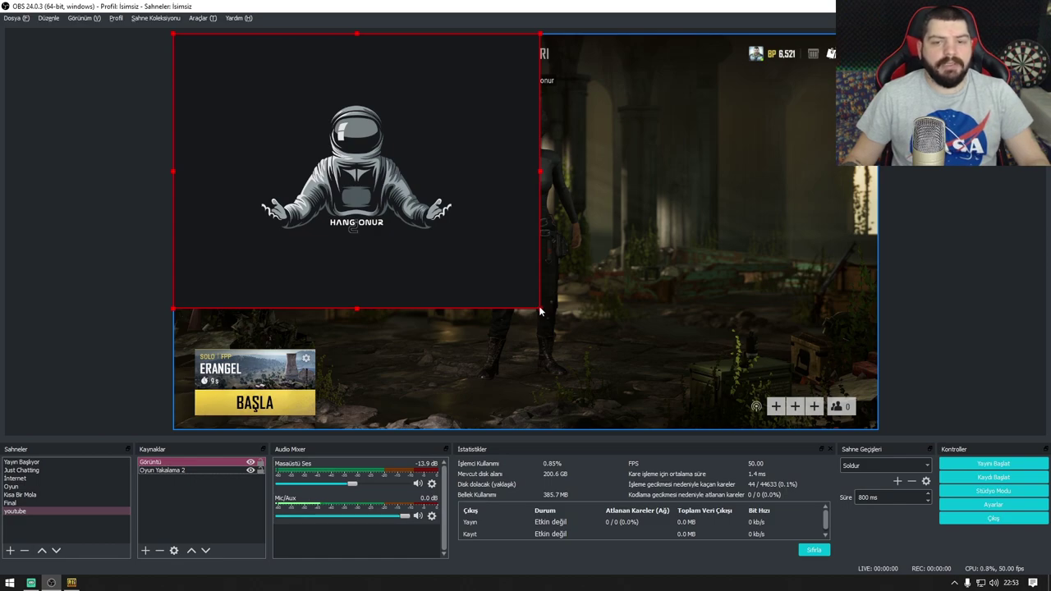
Step: Crop the empty margins around the logo and shrink it into the lower-right corner of the canvas
drag(539, 172, 460, 174)
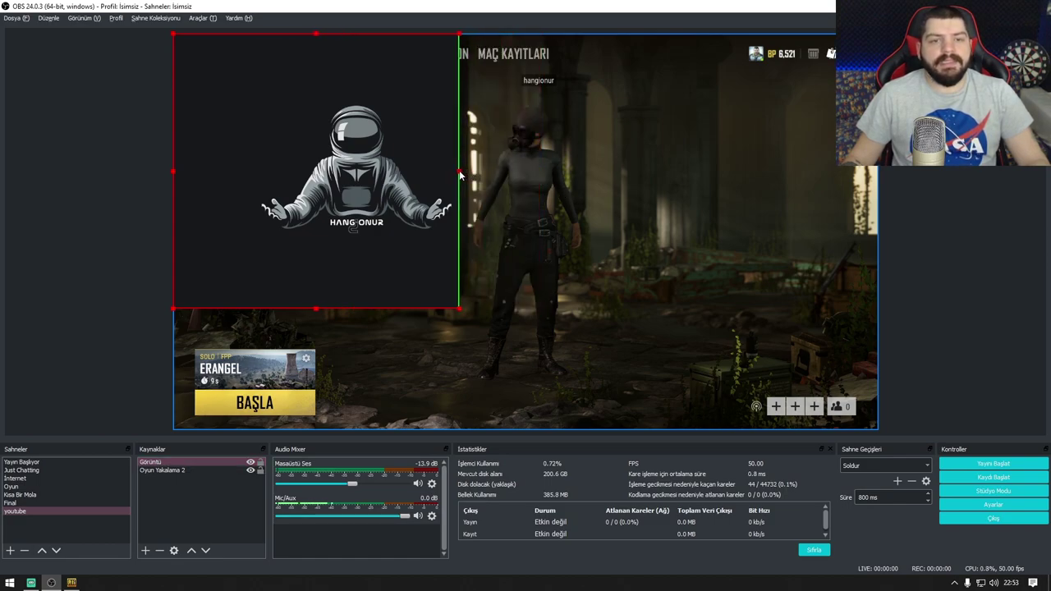
drag(319, 312, 457, 267)
drag(316, 165, 399, 168)
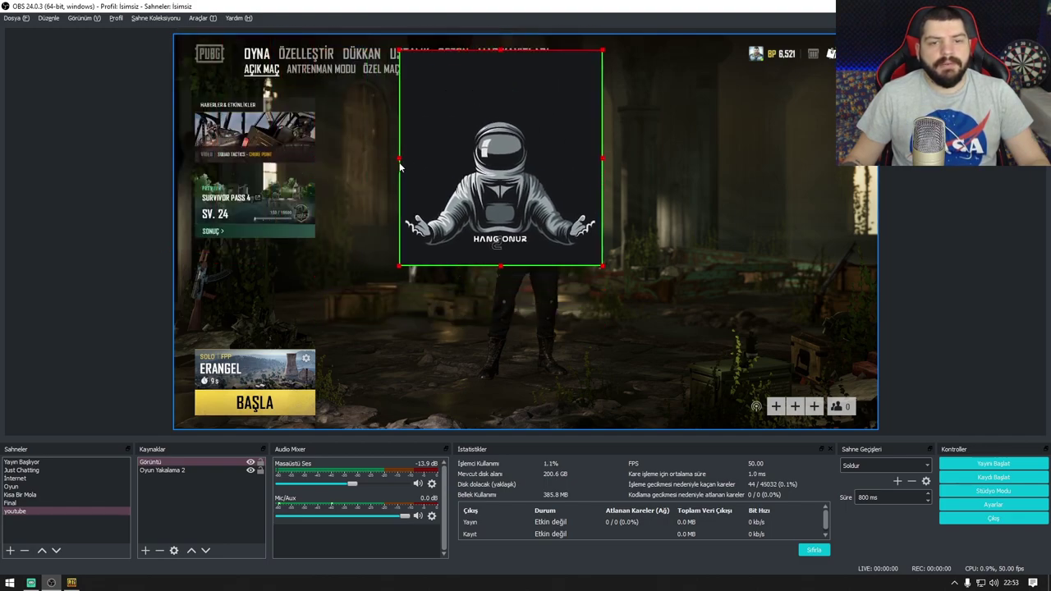
drag(499, 52, 780, 307)
click(875, 238)
click(883, 260)
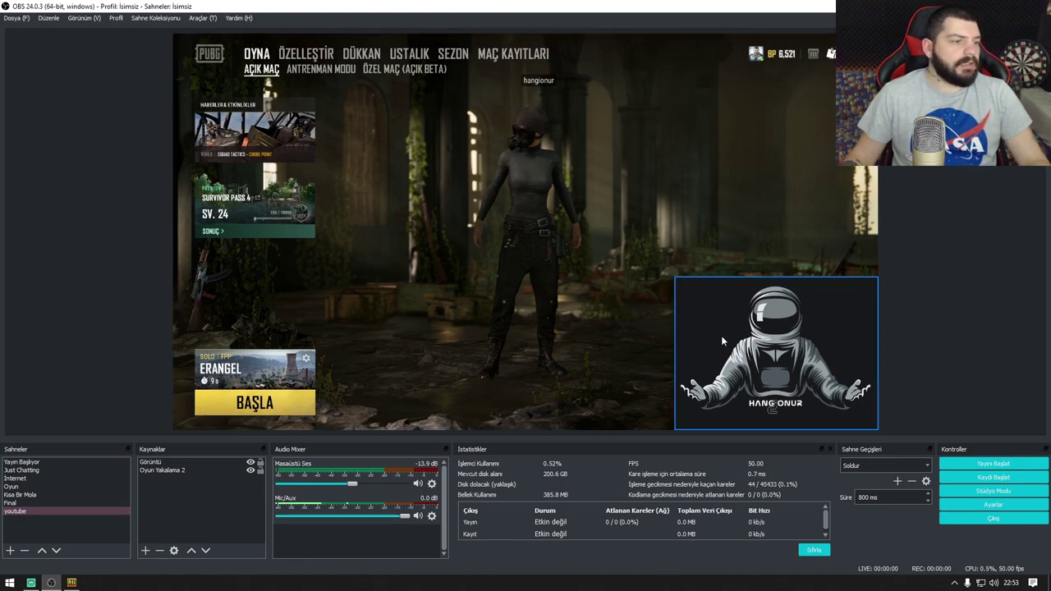
click(711, 281)
drag(674, 277, 787, 362)
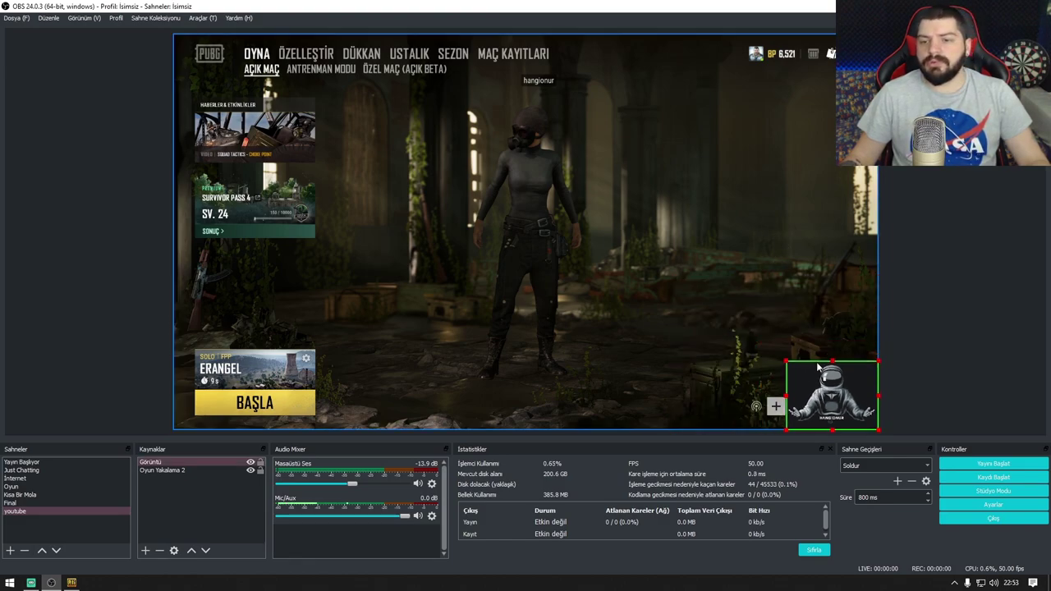
Step: Add a Metin (GDI+) text source to the youtube scene with the text "abone ol"
click(335, 413)
click(562, 366)
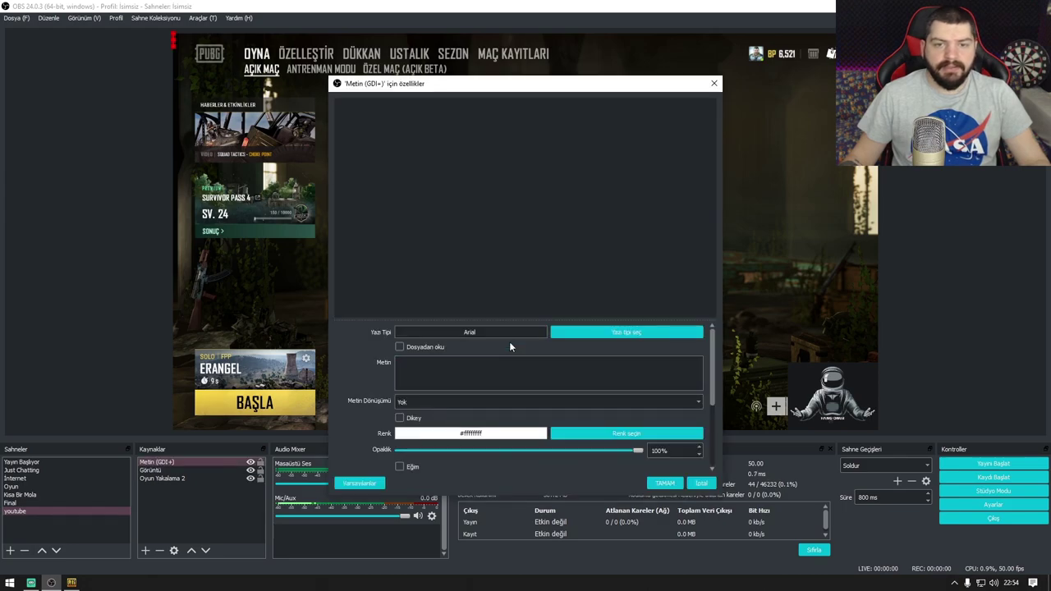
text(ab on)
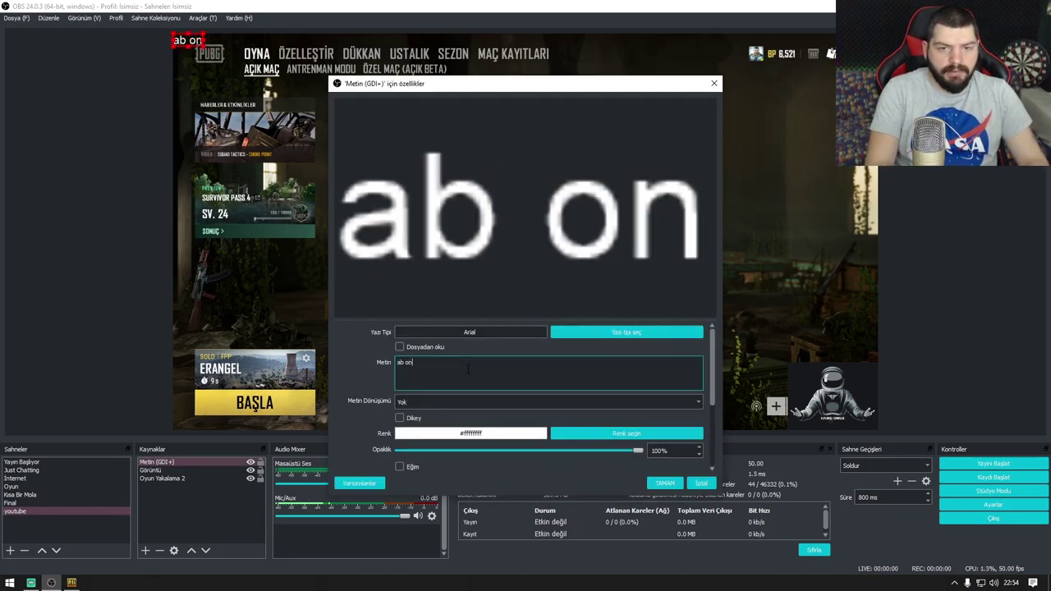
key(BackSpace)
key(BackSpace)
key(BackSpace)
text(o)
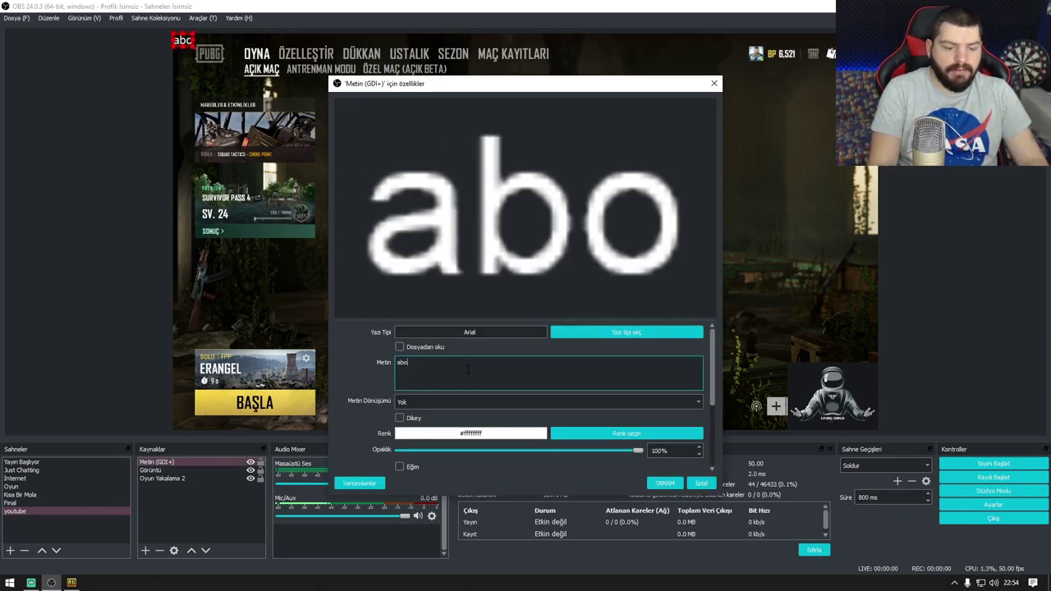
text(ne ol)
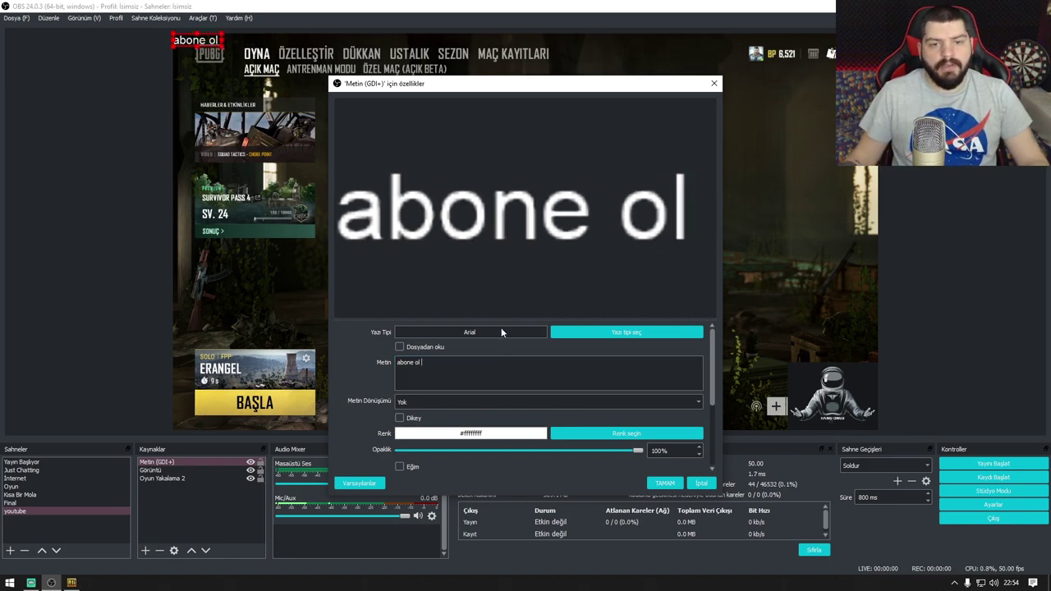
Step: Set the text's font to Bahnschrift Condensed and enlarge the text across the middle of the canvas
click(581, 332)
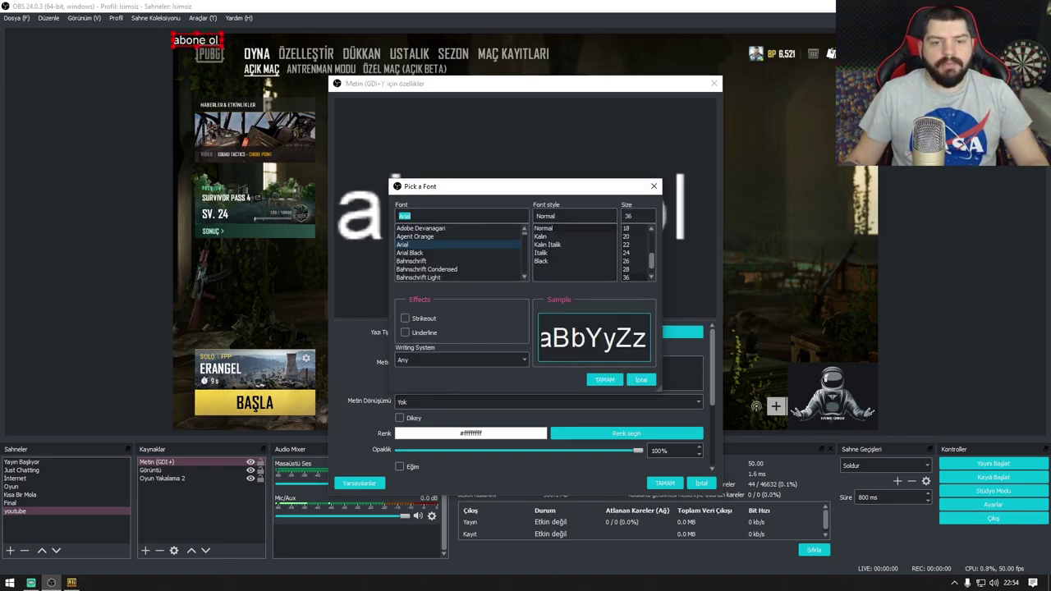
click(540, 237)
scroll(632, 261, down, 1)
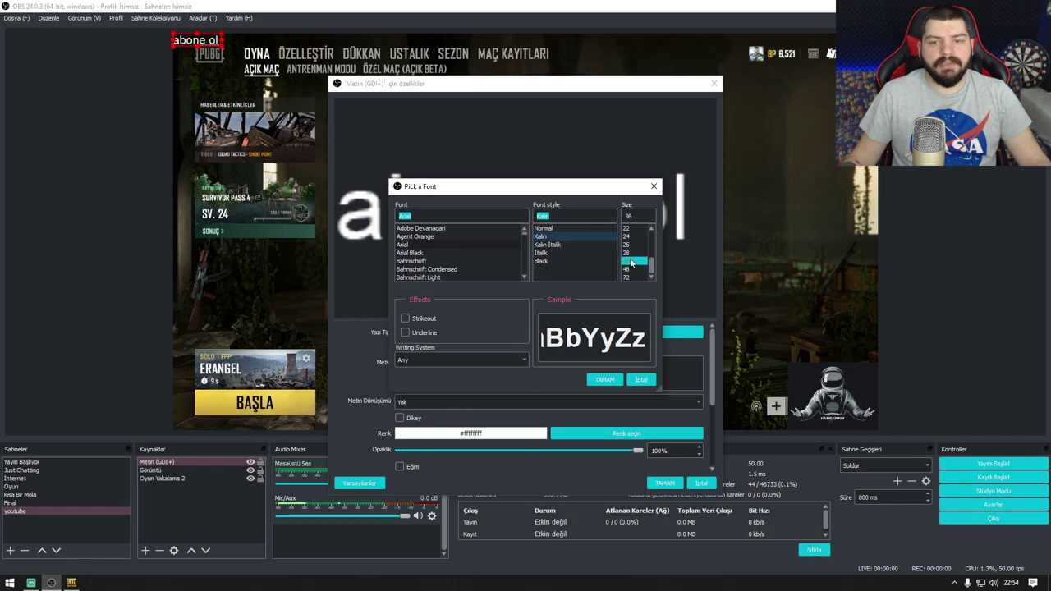
click(462, 261)
click(459, 270)
click(591, 379)
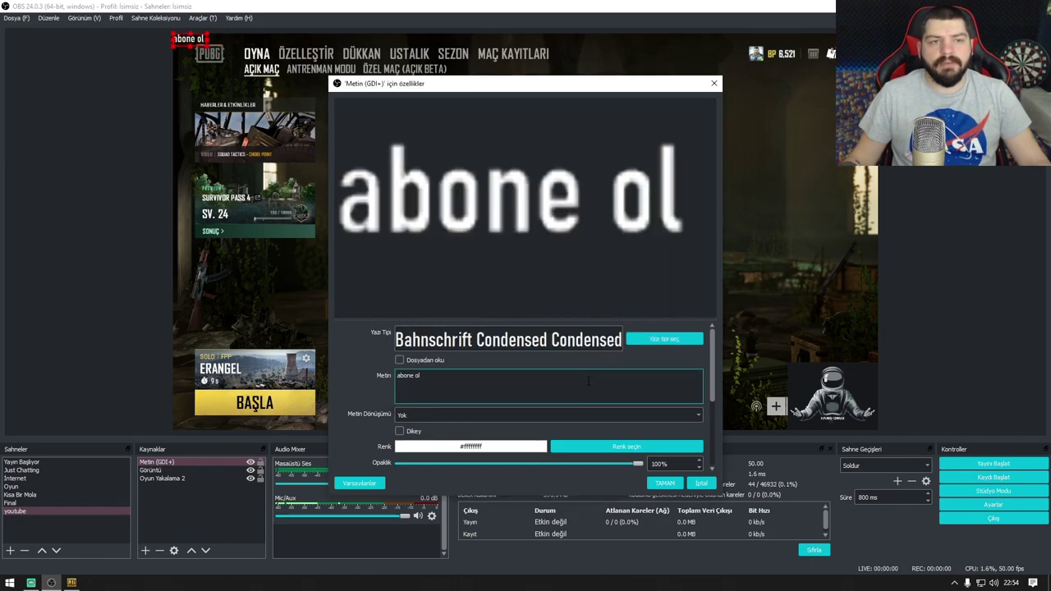
click(664, 484)
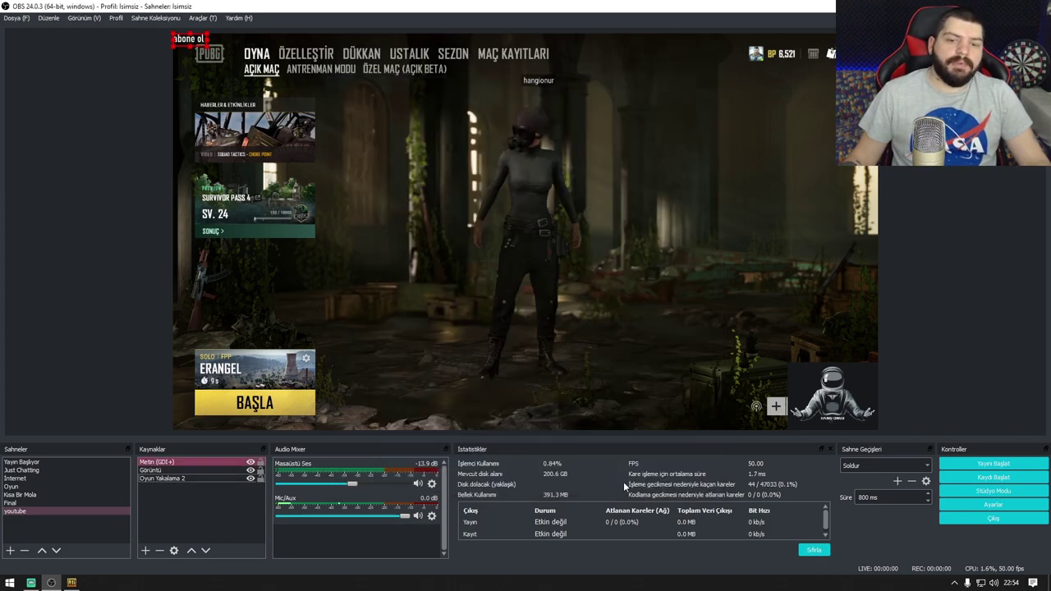
drag(189, 39, 752, 367)
click(923, 219)
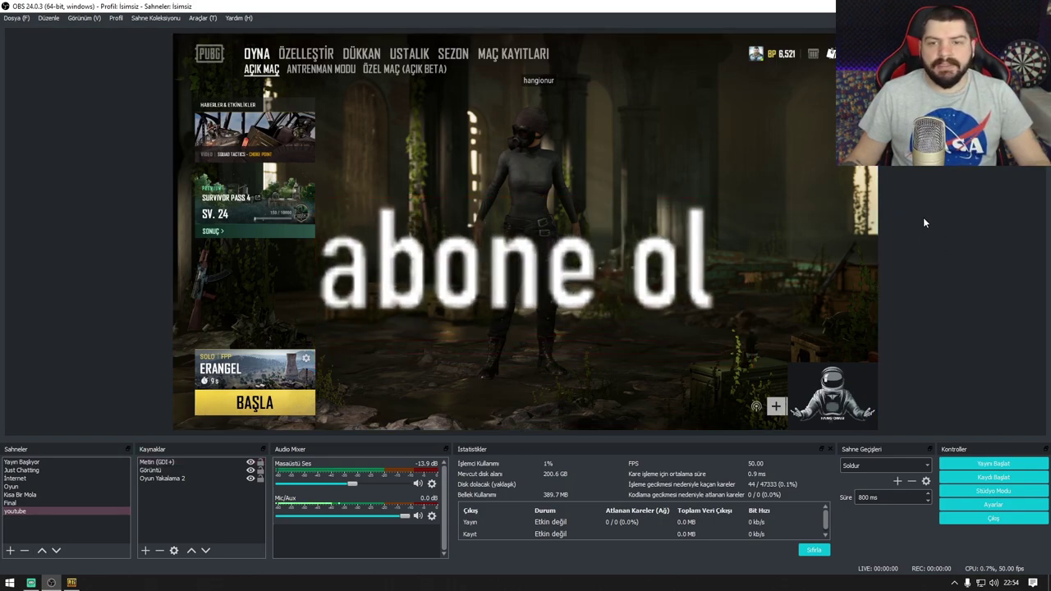
Step: Review the source types that can be added to the youtube scene
right_click(238, 503)
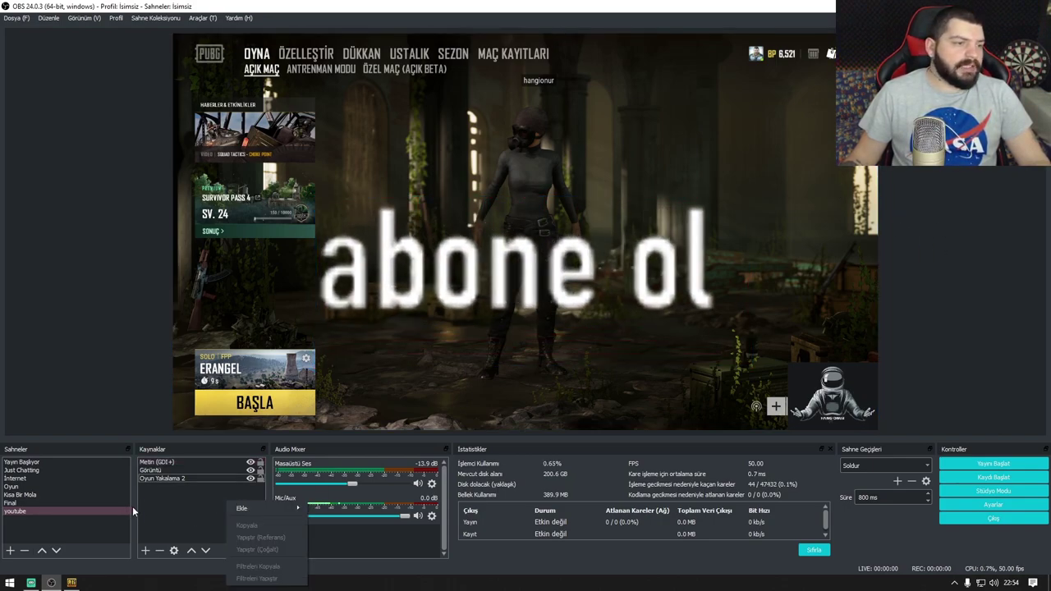
right_click(161, 516)
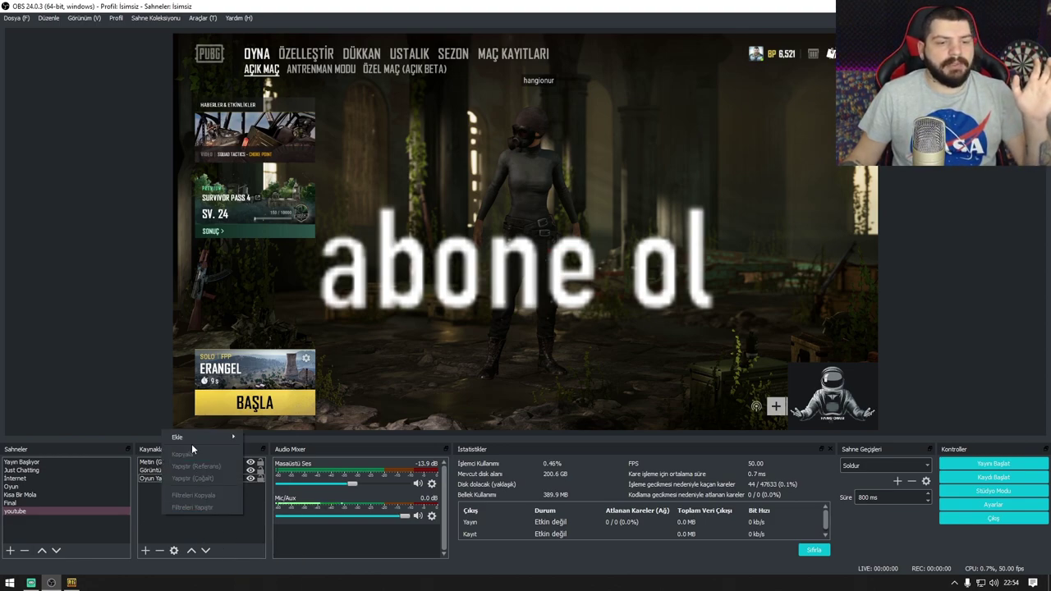
key(Escape)
click(191, 462)
right_click(197, 520)
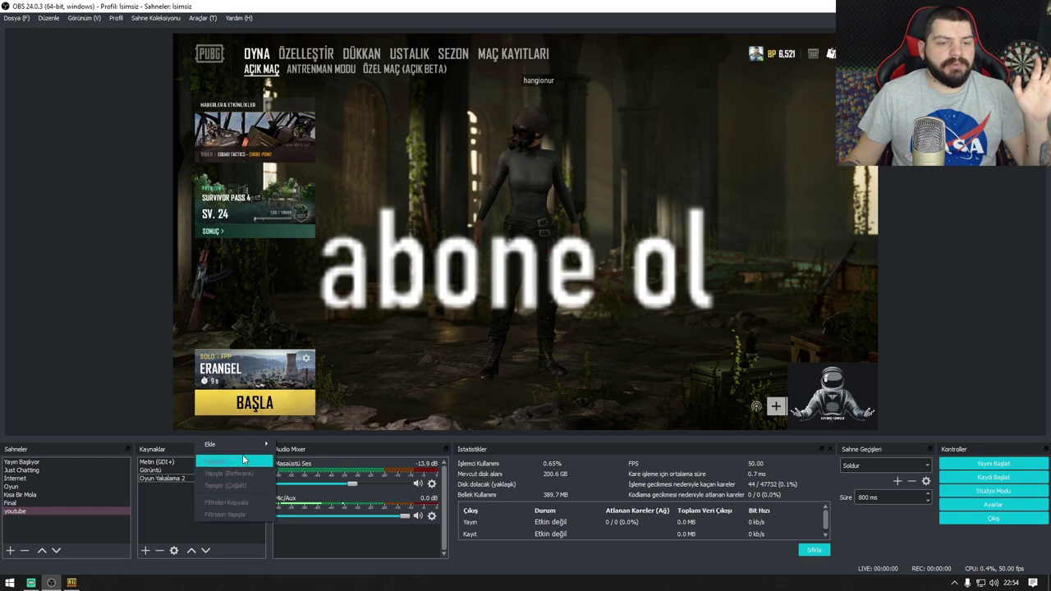
mouse_move(247, 449)
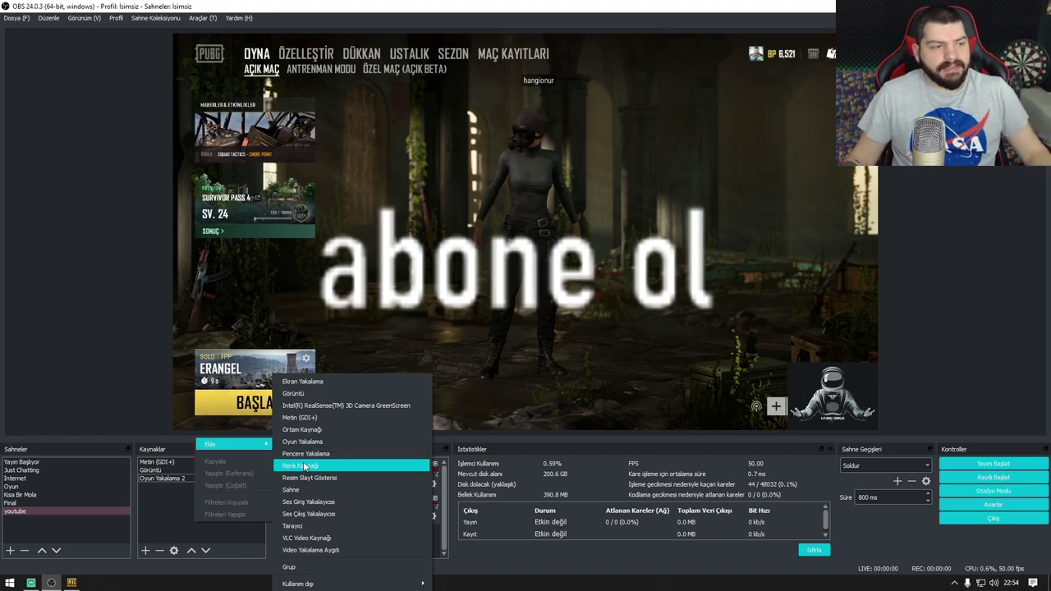
Step: Examine the overlay sources of the Internet scene, such as the goal, event list and alert box, and return to the youtube scene
click(15, 478)
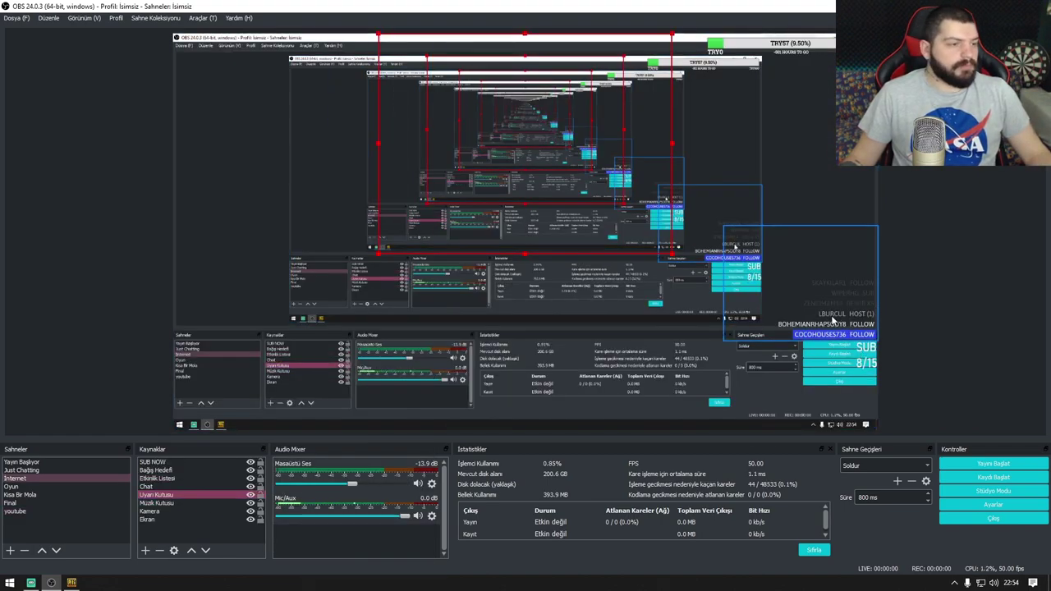
click(169, 479)
click(168, 470)
click(169, 479)
click(161, 496)
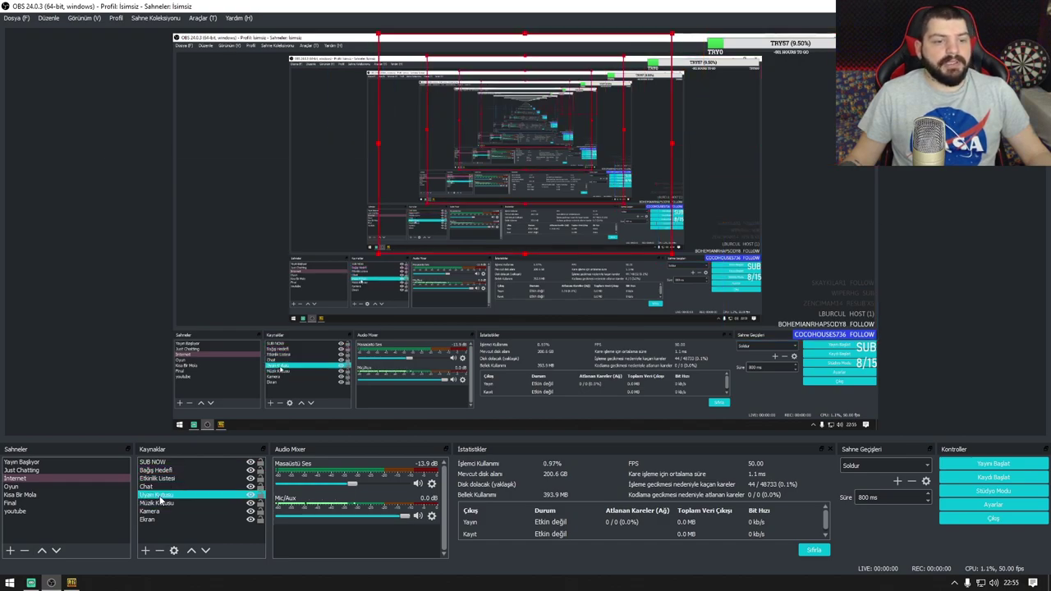
click(177, 513)
click(15, 511)
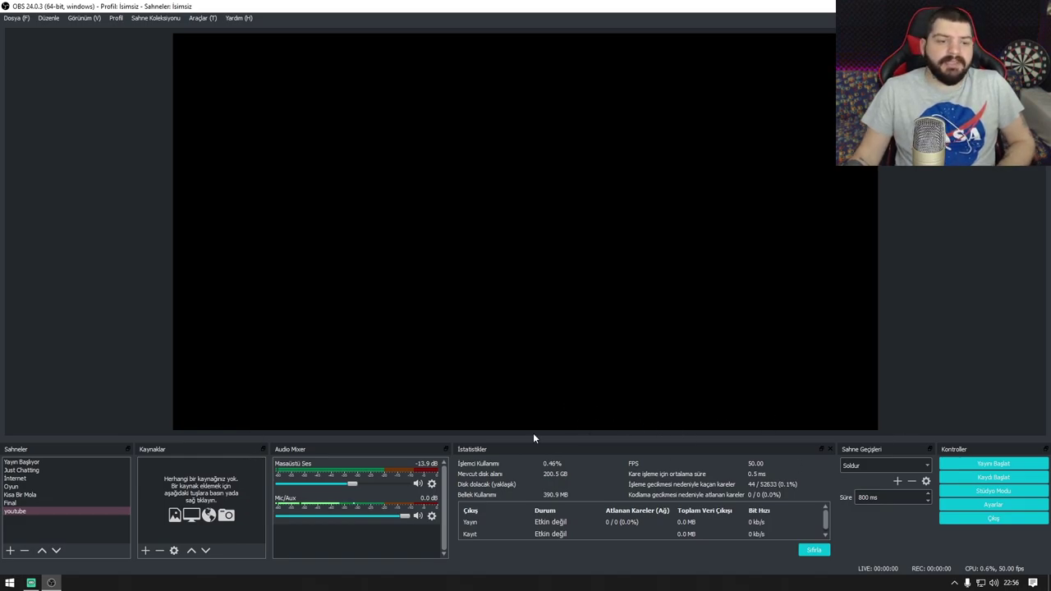
Step: Look through the stream, output, audio, video and advanced settings, and open the Kısayollar (hotkeys) settings
click(13, 19)
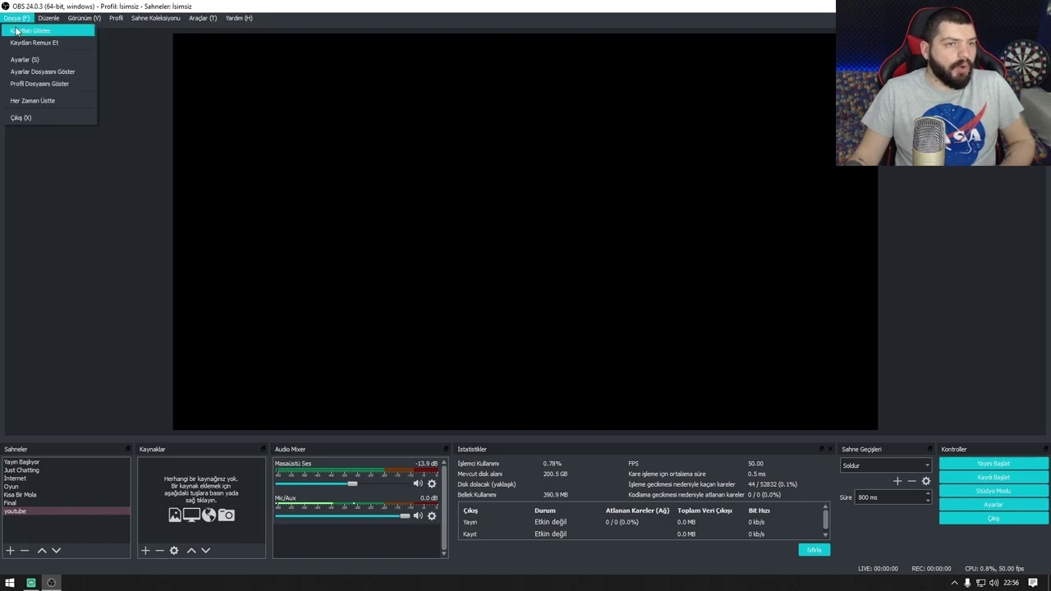
click(26, 61)
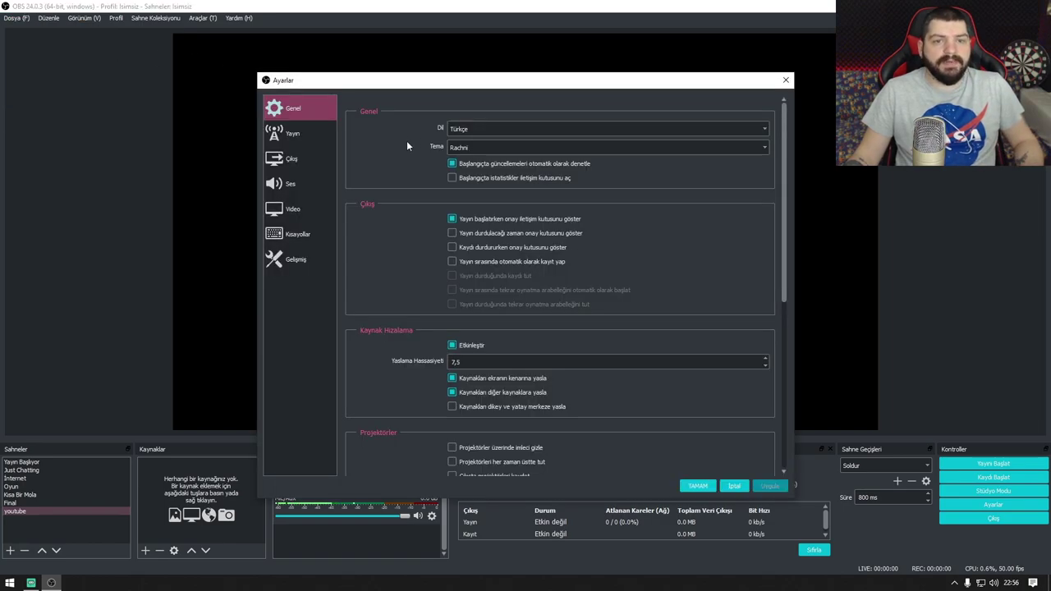
click(301, 135)
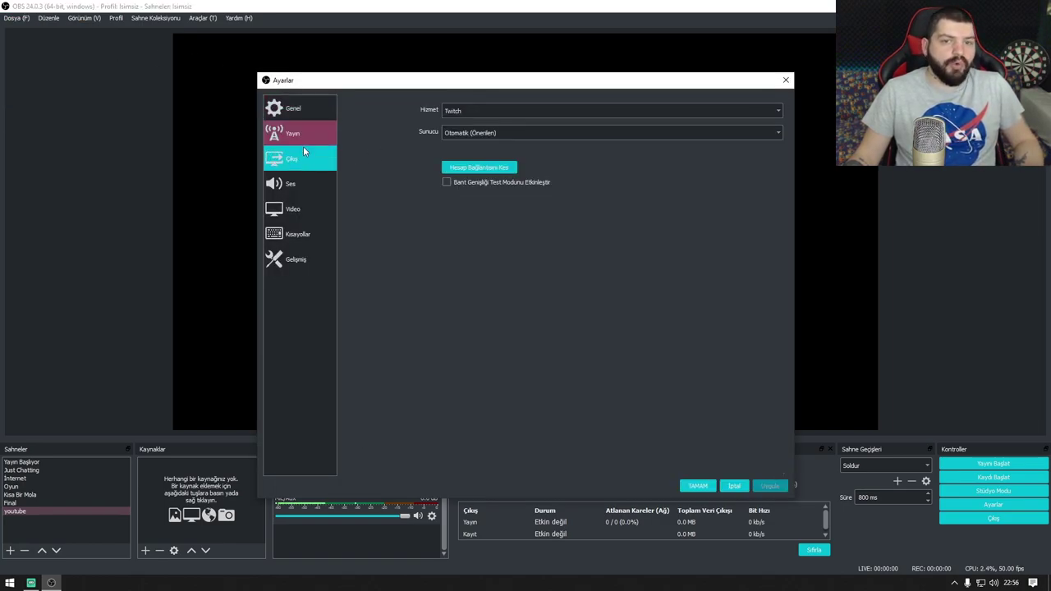
click(299, 160)
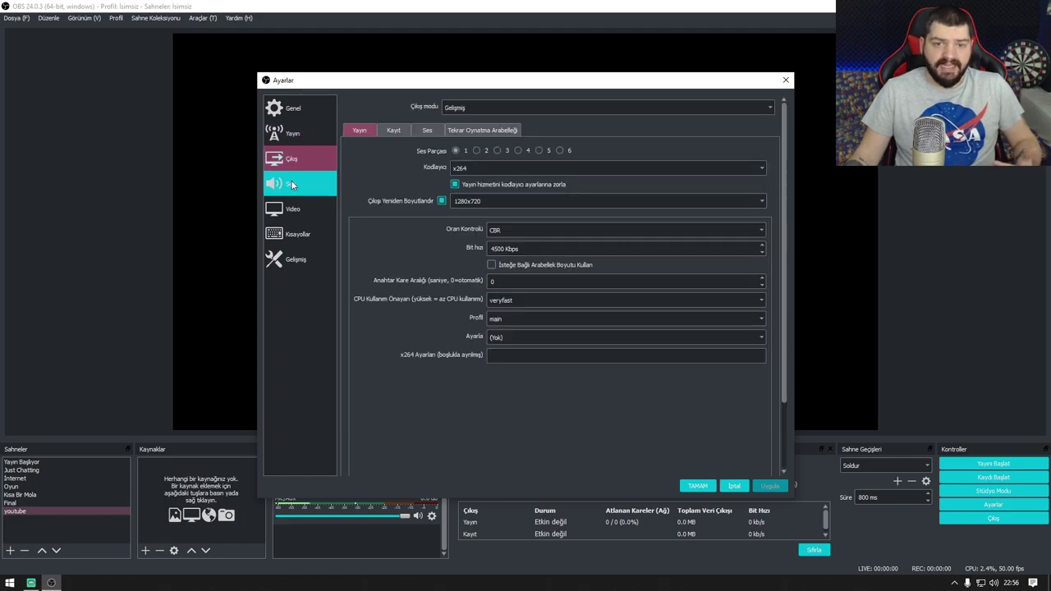
click(296, 188)
click(300, 210)
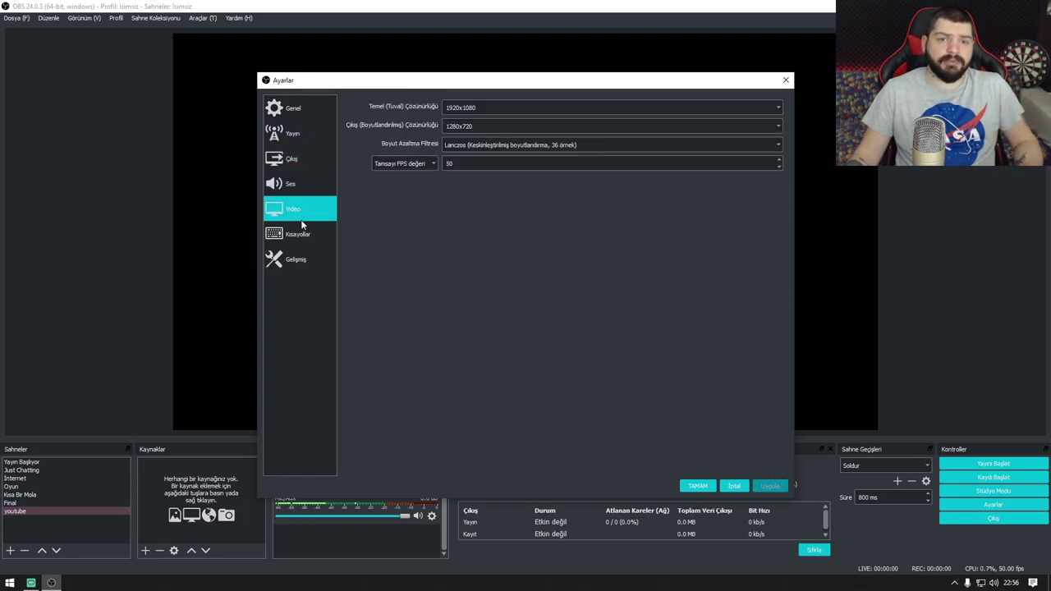
click(297, 235)
click(295, 260)
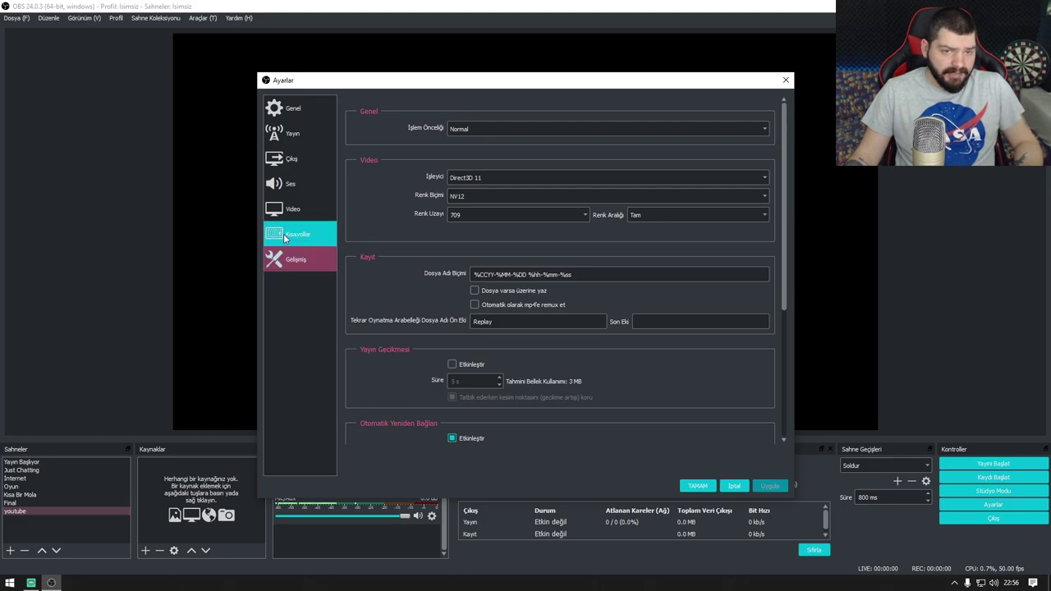
click(283, 237)
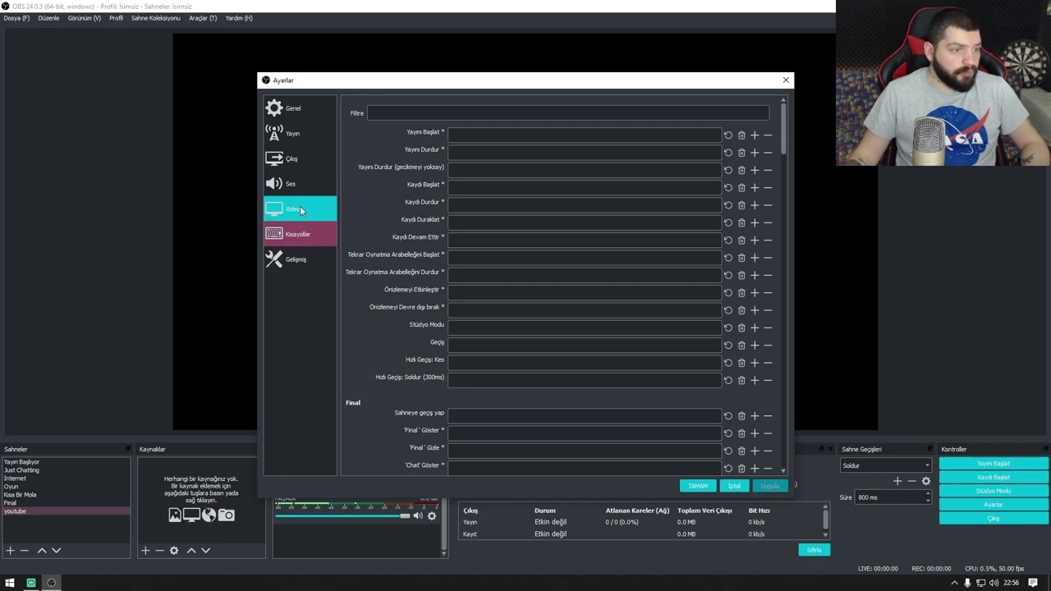
Step: Try Backspace, Num 6 and Enter as the hotkey for Yayını Başlat (start streaming), and clear the assignment
click(475, 135)
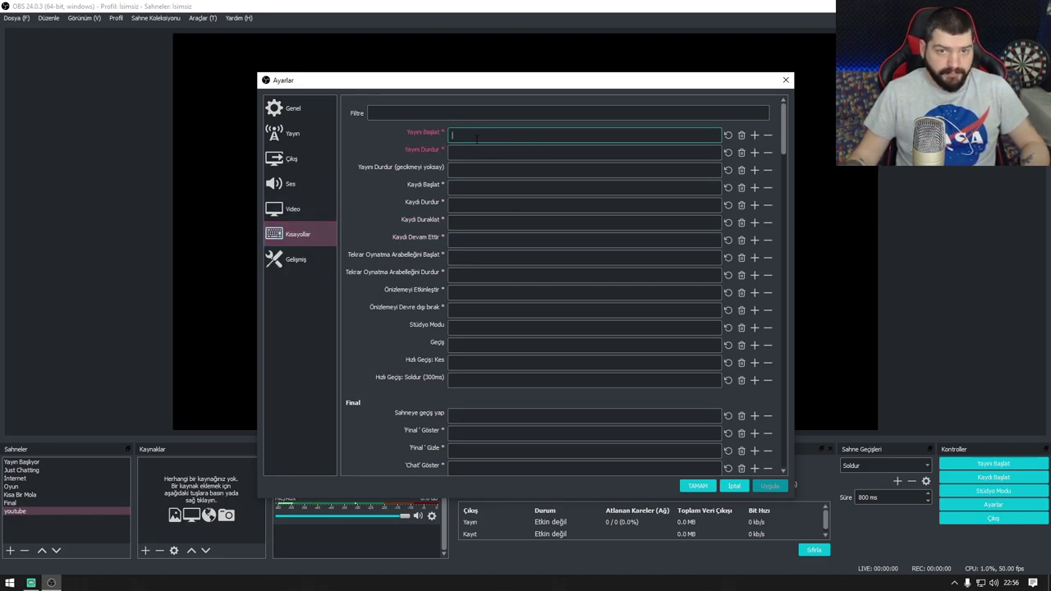
key(KP_2)
key(BackSpace)
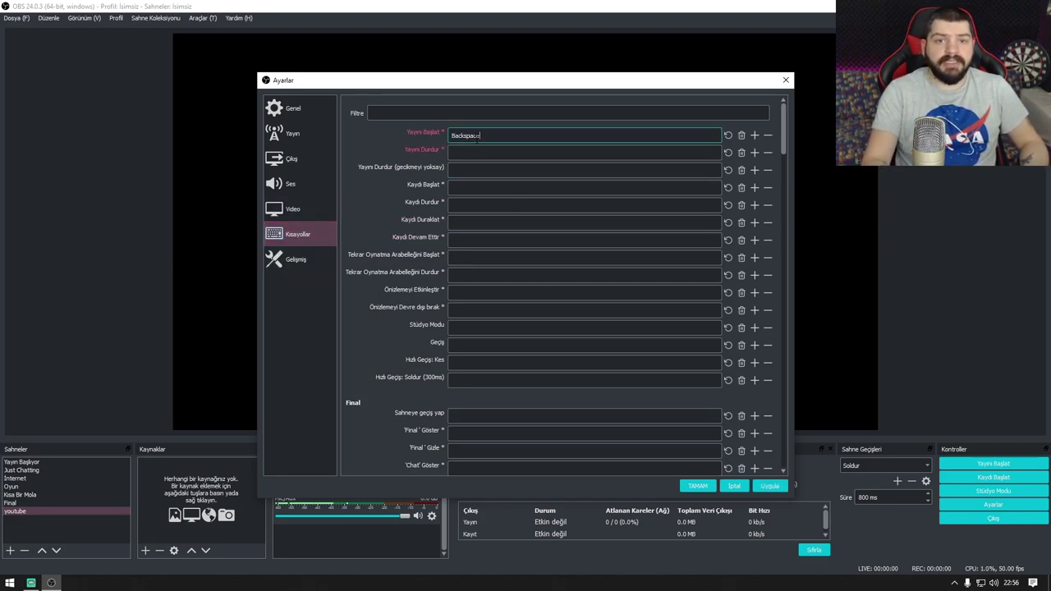
key(KP_9)
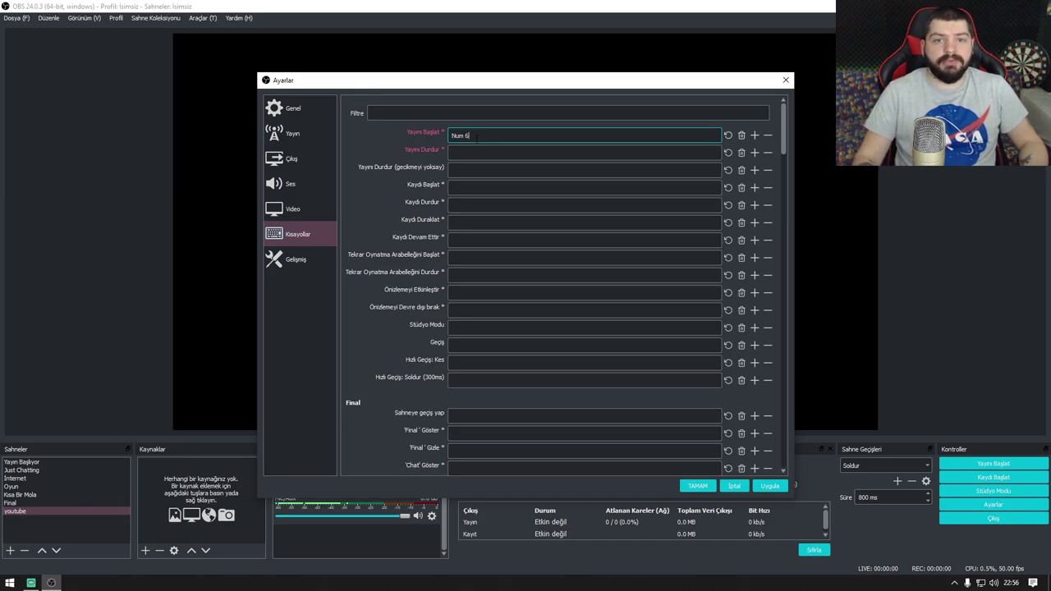
key(Return)
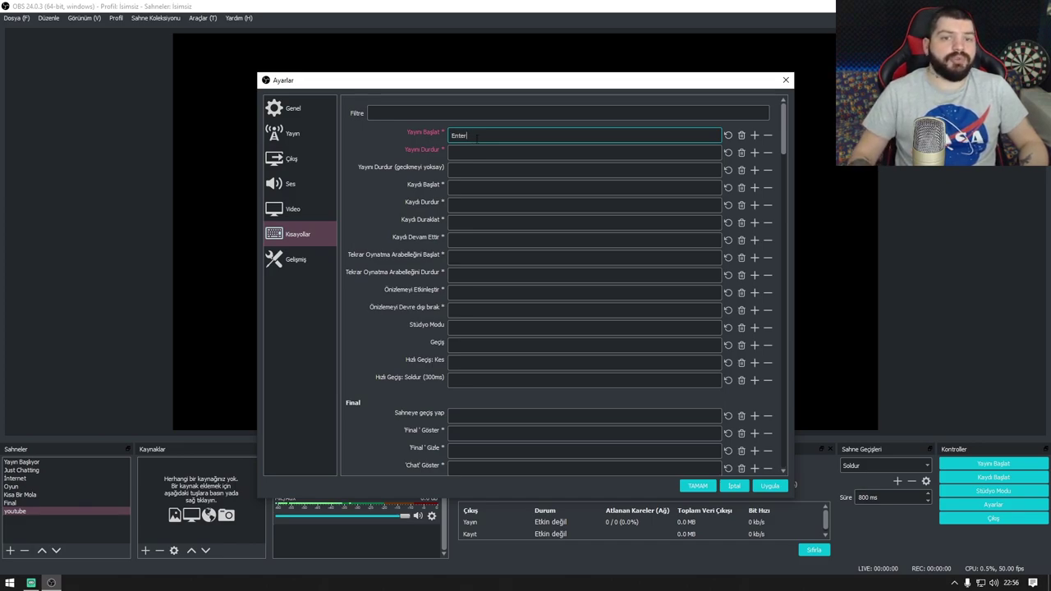
click(742, 135)
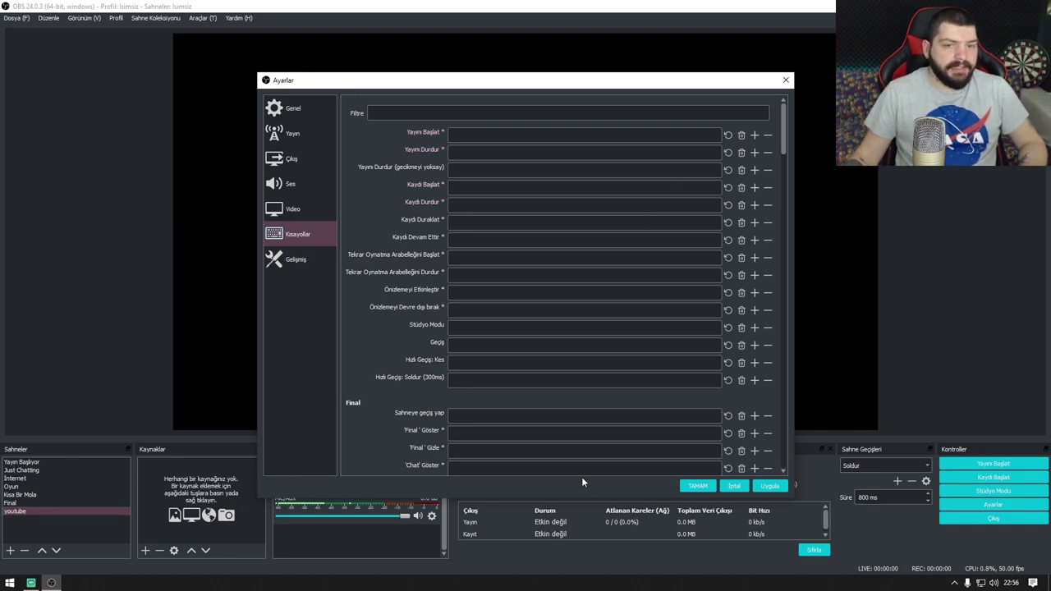
Step: Examine the scene-switch and source show/hide hotkeys of scenes such as Final, Just Chatting and Kısa Bir Mola, and leave the settings without saving
scroll(383, 406, down, 5)
click(469, 154)
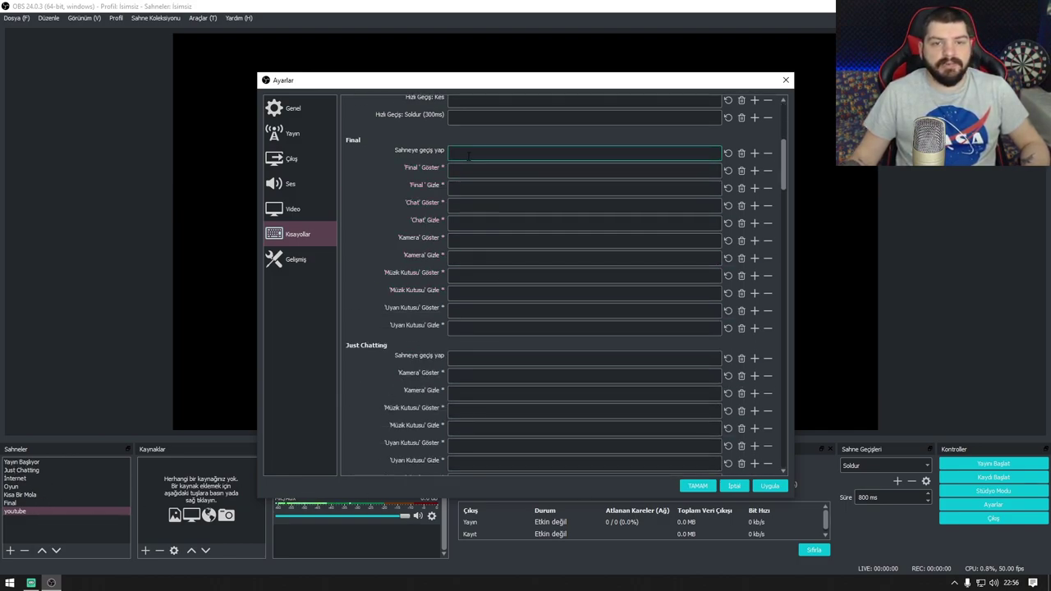
scroll(463, 367, down, 3)
click(472, 228)
scroll(444, 258, down, 5)
click(488, 272)
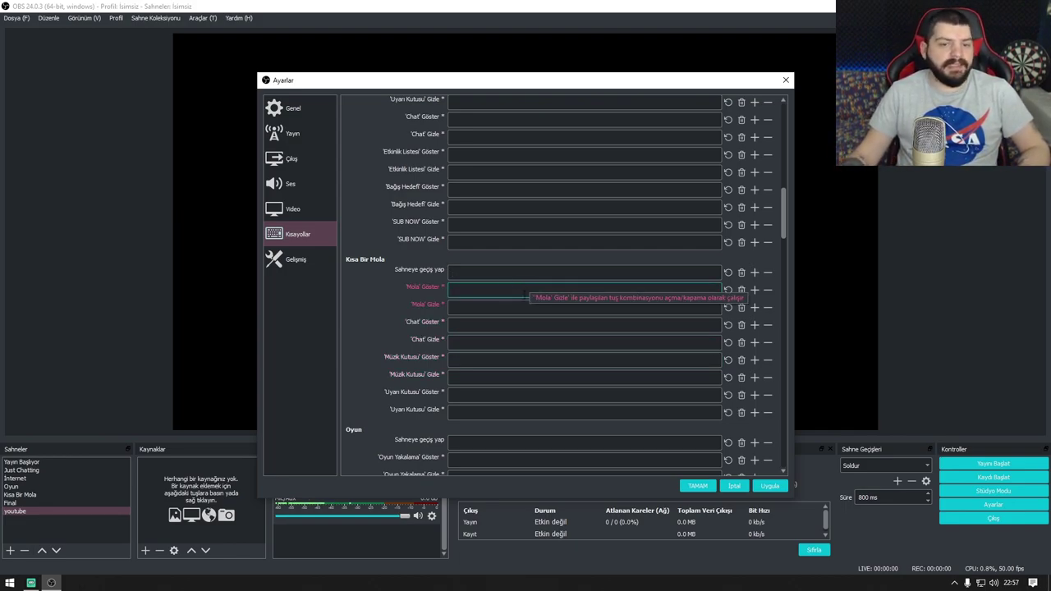
click(734, 485)
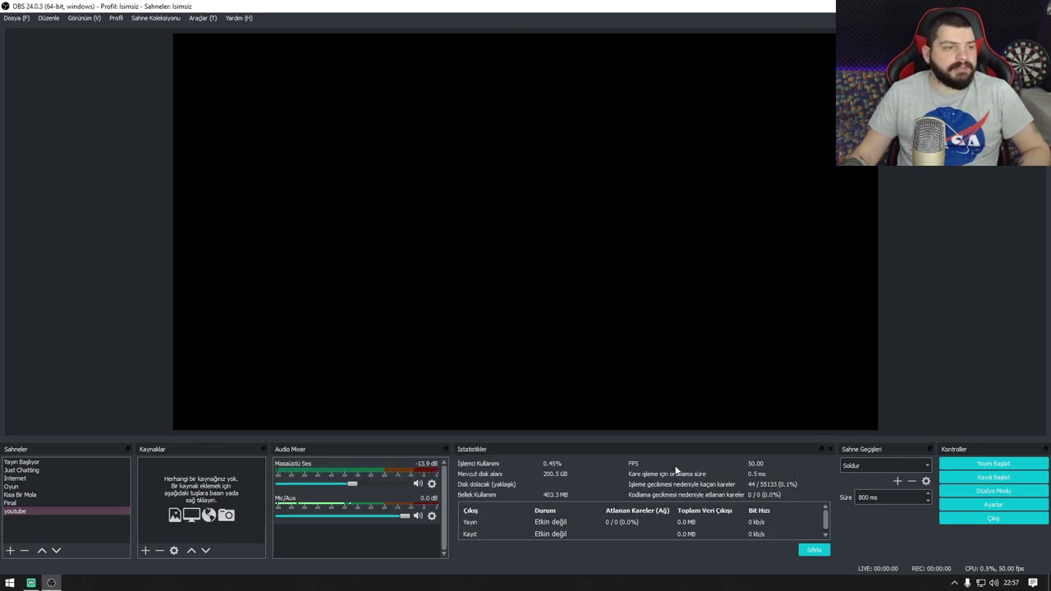